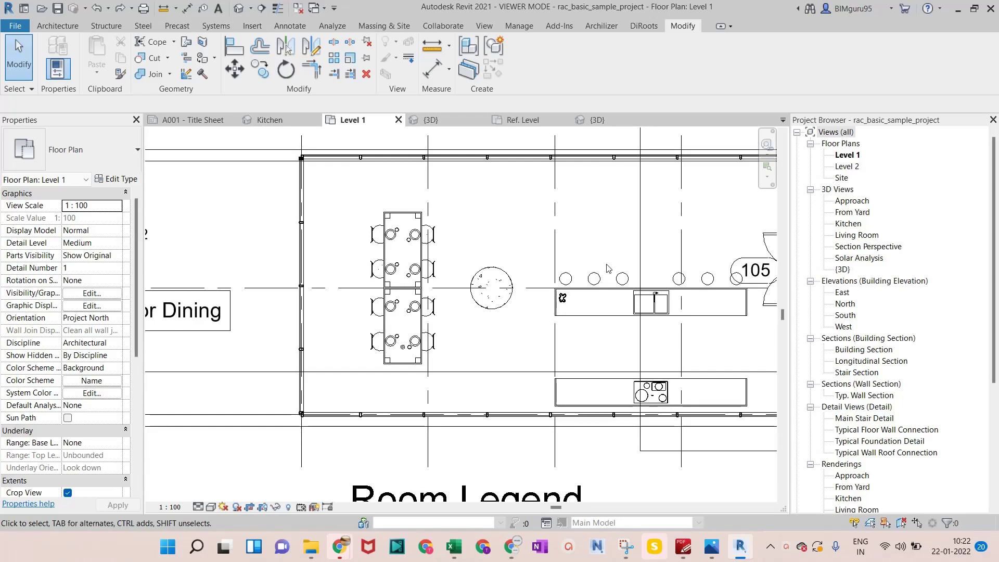
# Change the Level 1 floor plan's visual style to Shaded and clear the dining table selection.
pyautogui.scroll(2, 421, 257)
pyautogui.scroll(2, 421, 253)
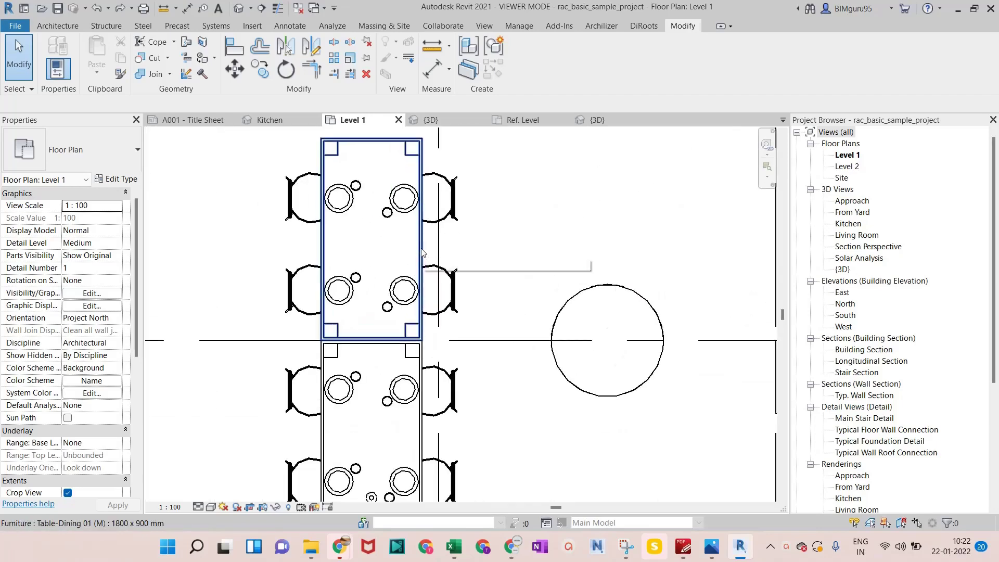
pyautogui.click(394, 210)
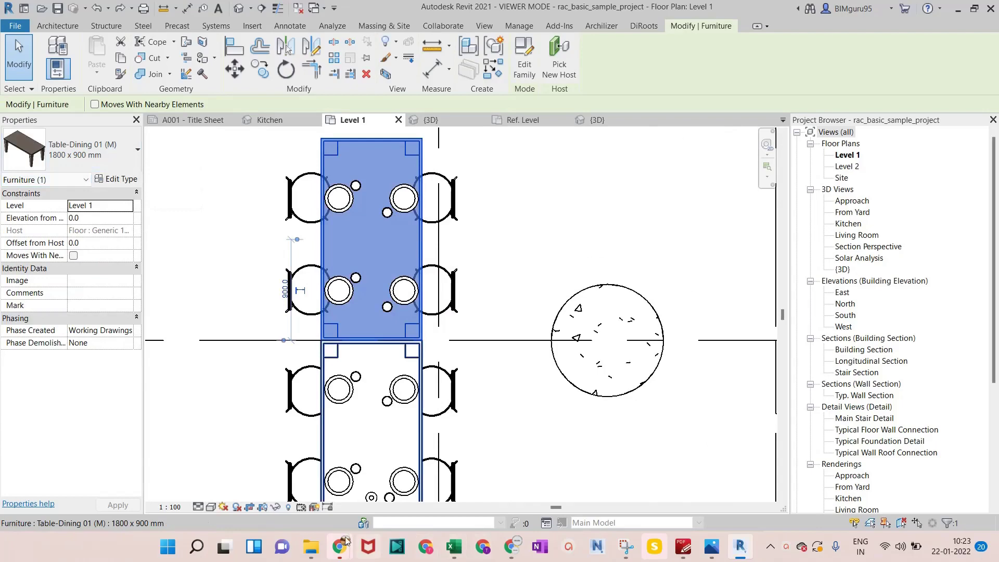
pyautogui.click(210, 507)
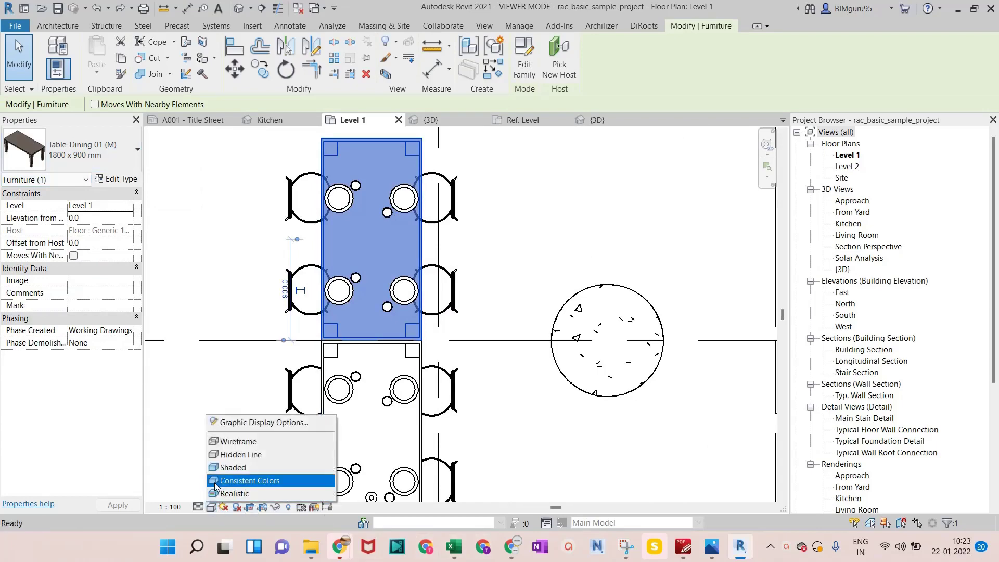
pyautogui.click(220, 467)
pyautogui.press('Escape')
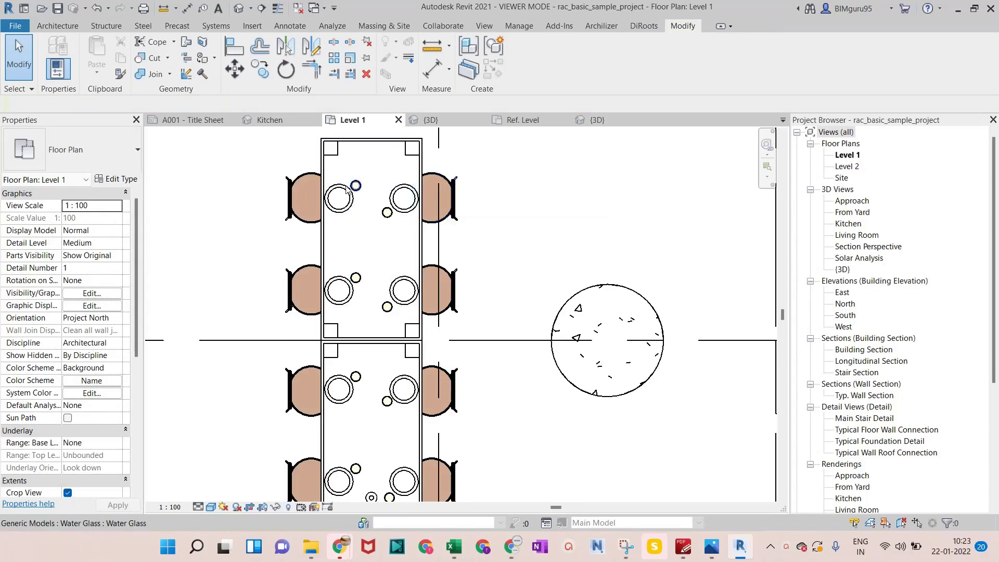
# Select the upper dining table and extend the selection to all its instances visible in the view.
pyautogui.click(326, 225)
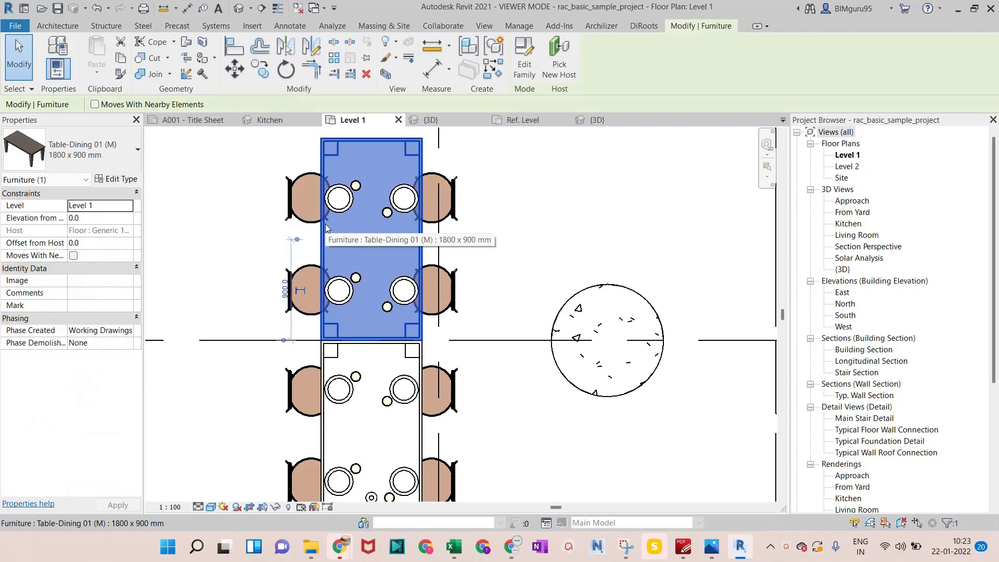
pyautogui.scroll(-4, 326, 224)
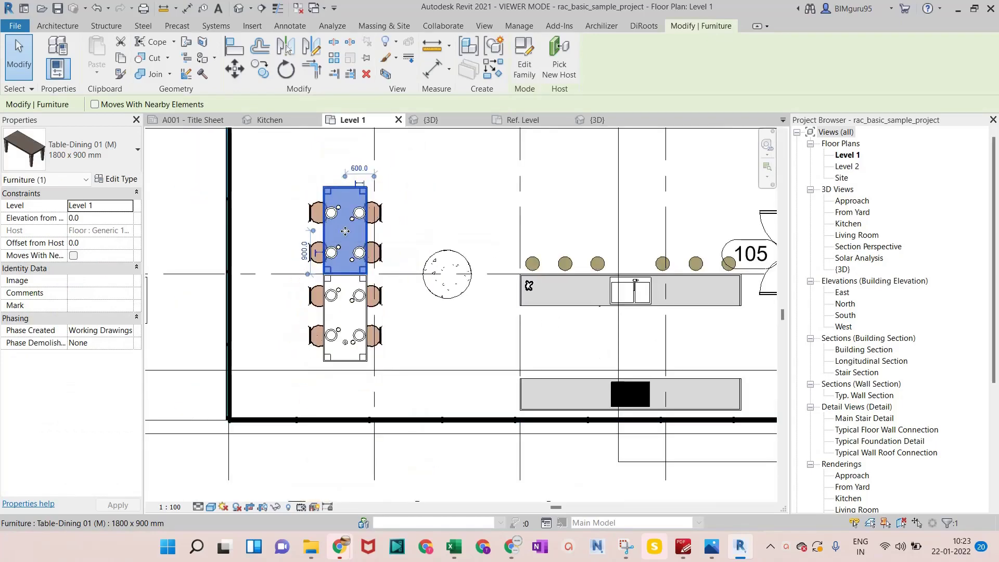
pyautogui.scroll(2, 362, 229)
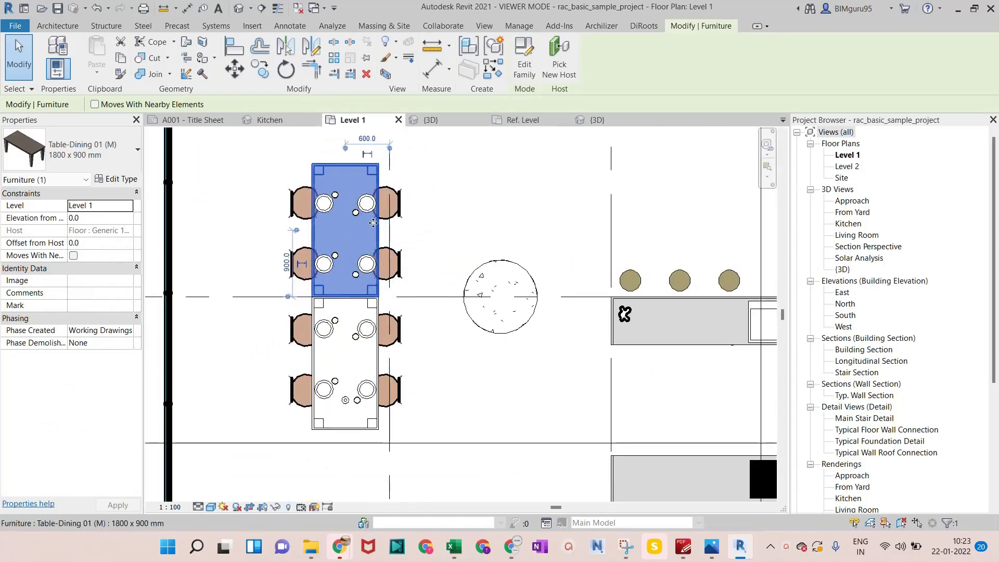
pyautogui.rightClick(373, 223)
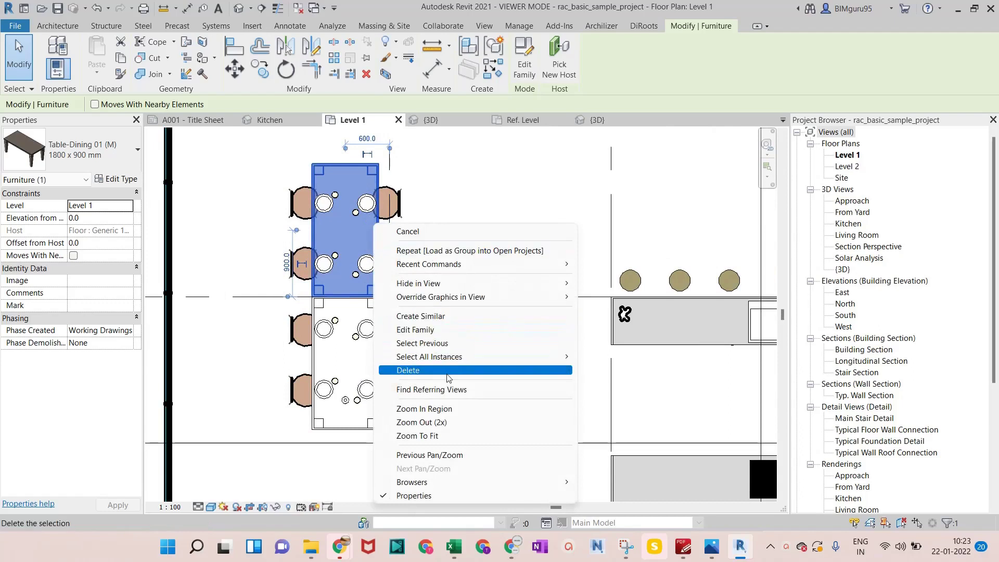
pyautogui.moveTo(447, 362)
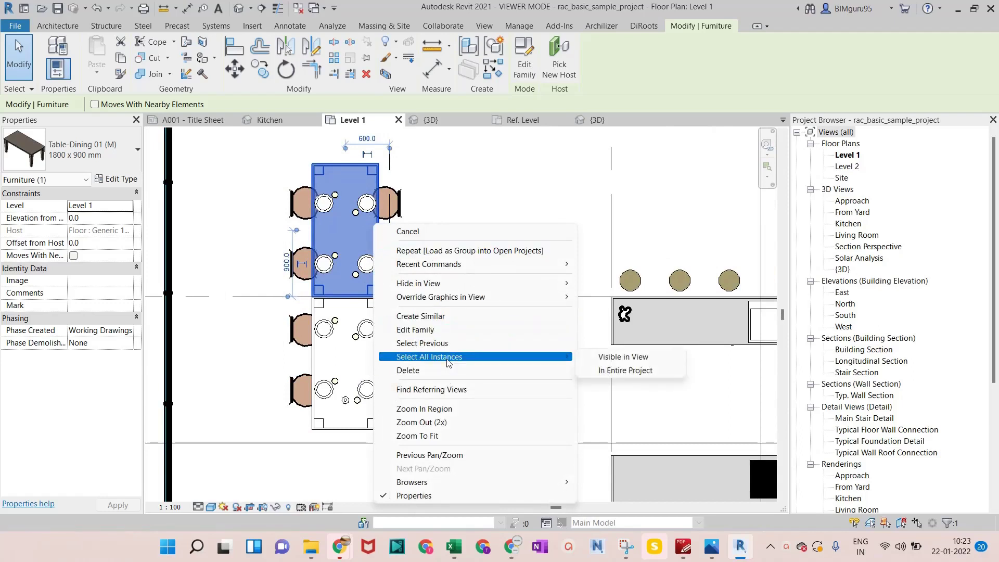
pyautogui.click(623, 357)
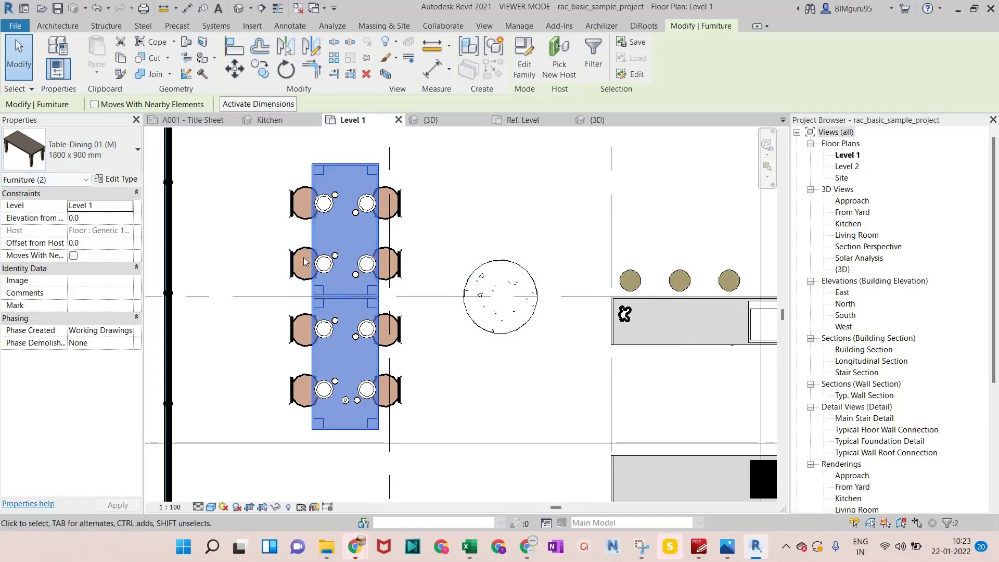
# Extend the dining table selection to all instances in the entire project.
pyautogui.rightClick(358, 178)
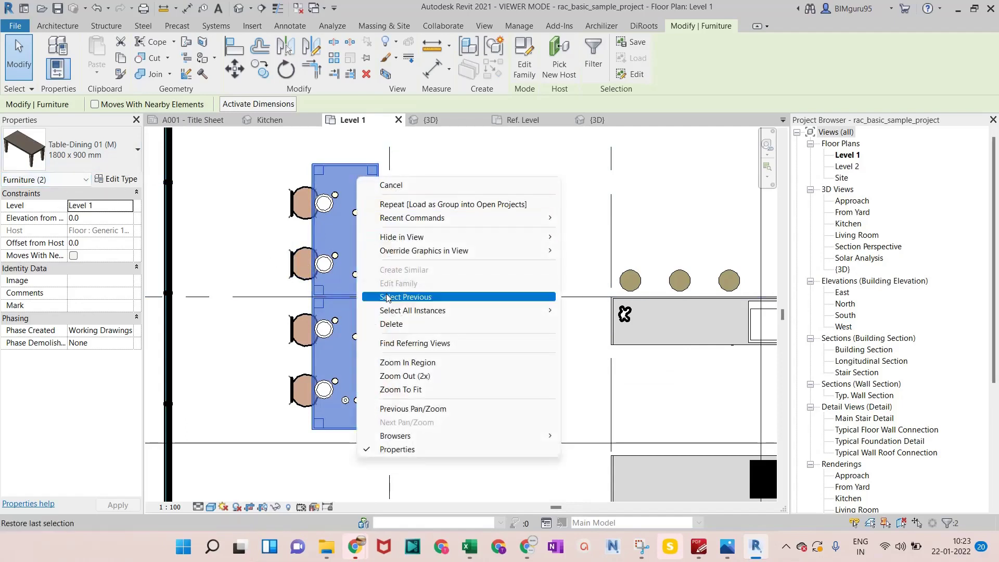
pyautogui.moveTo(427, 311)
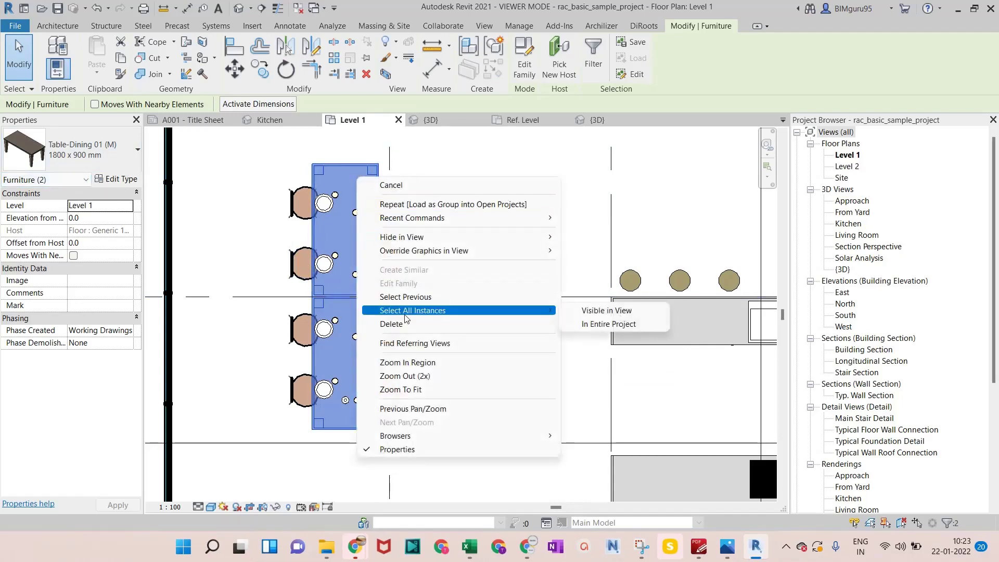
pyautogui.click(611, 328)
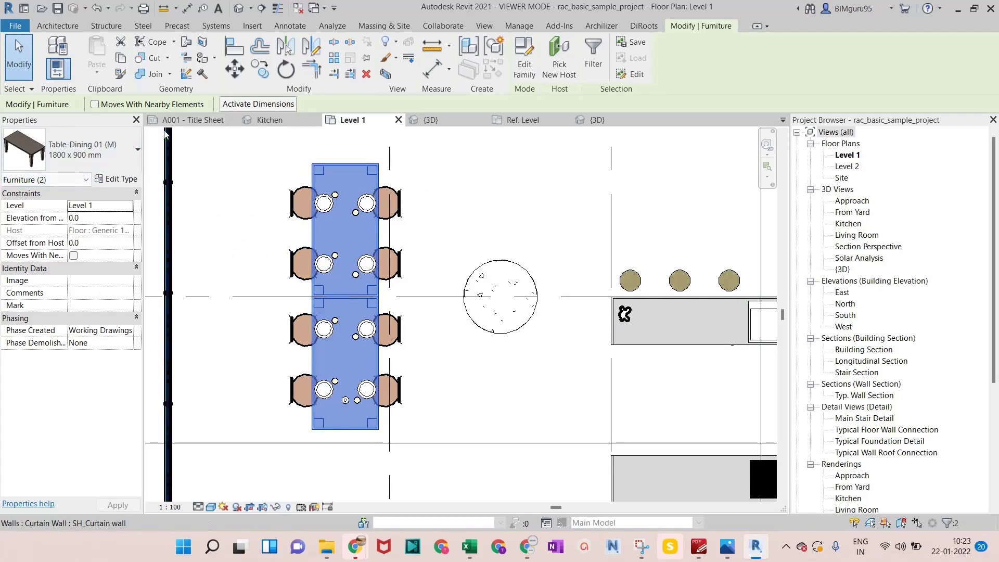
# Override the selected tables' graphics in view by element, setting the surface foreground pattern to Solid fill in Red.
pyautogui.rightClick(370, 171)
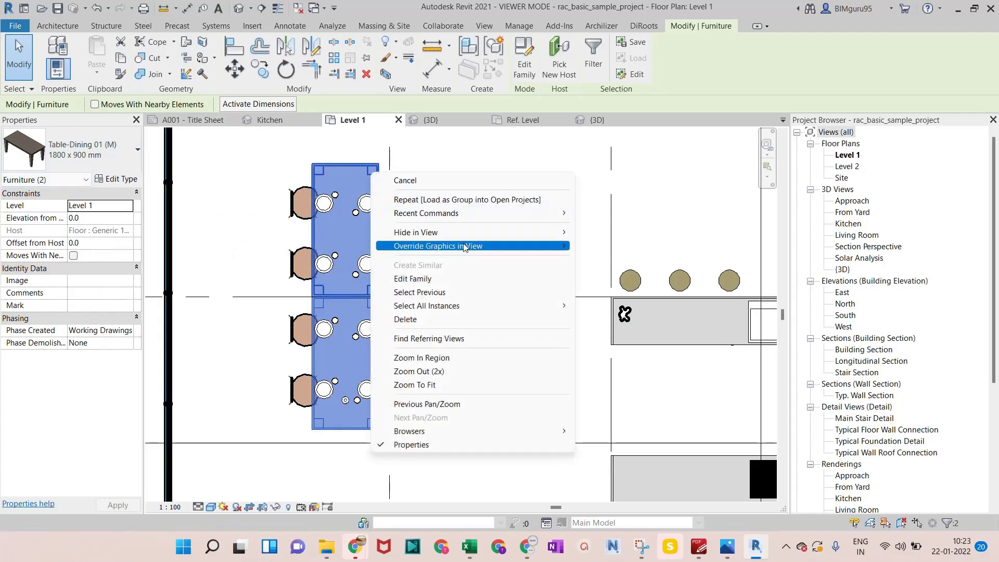
pyautogui.moveTo(534, 246)
pyautogui.moveTo(447, 251)
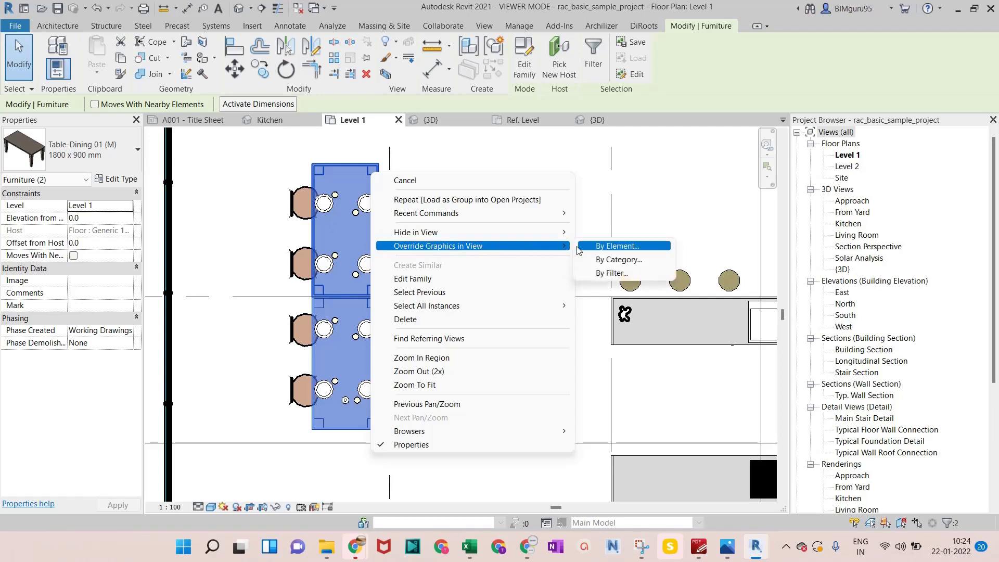
pyautogui.click(606, 252)
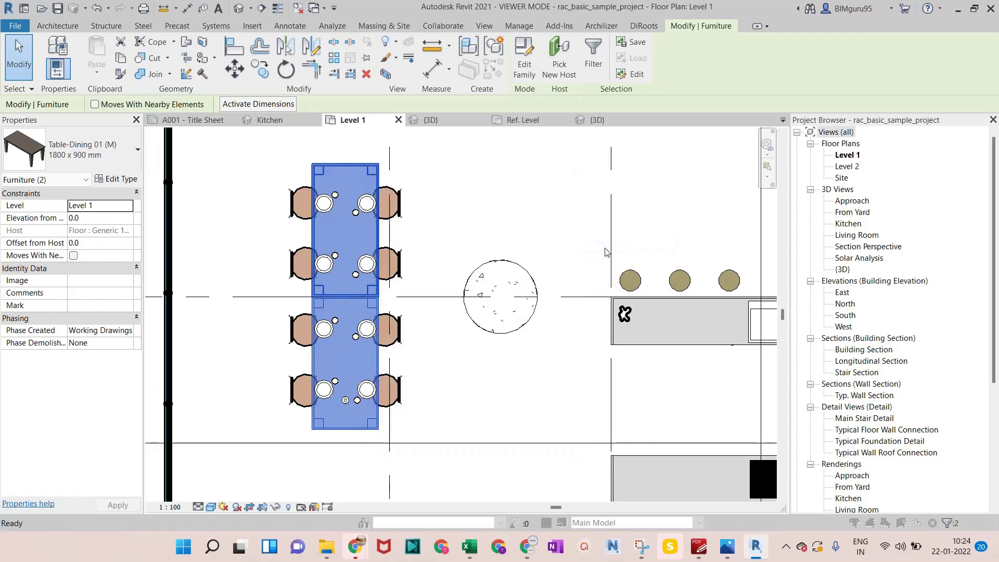
pyautogui.click(511, 229)
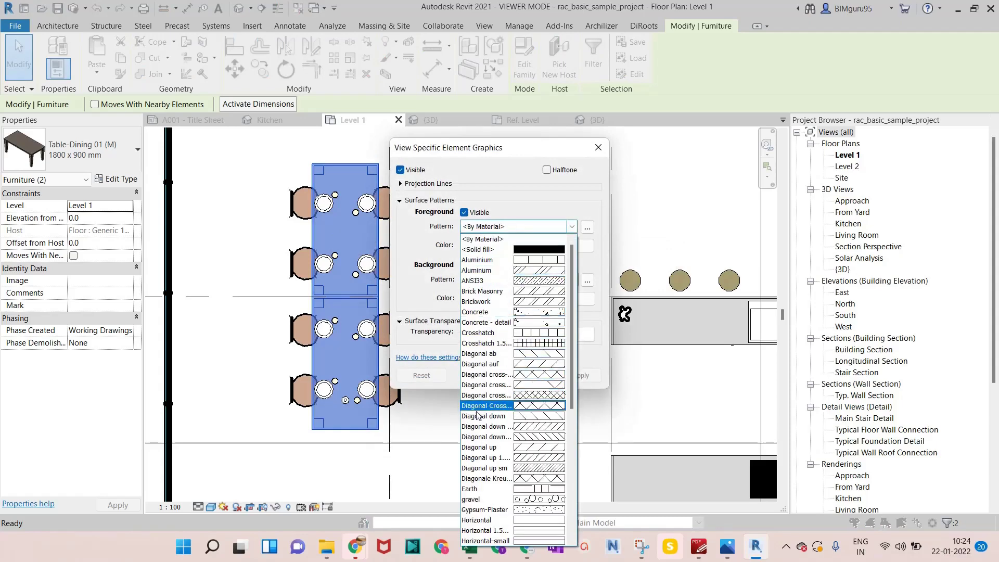
pyautogui.scroll(-3, 477, 364)
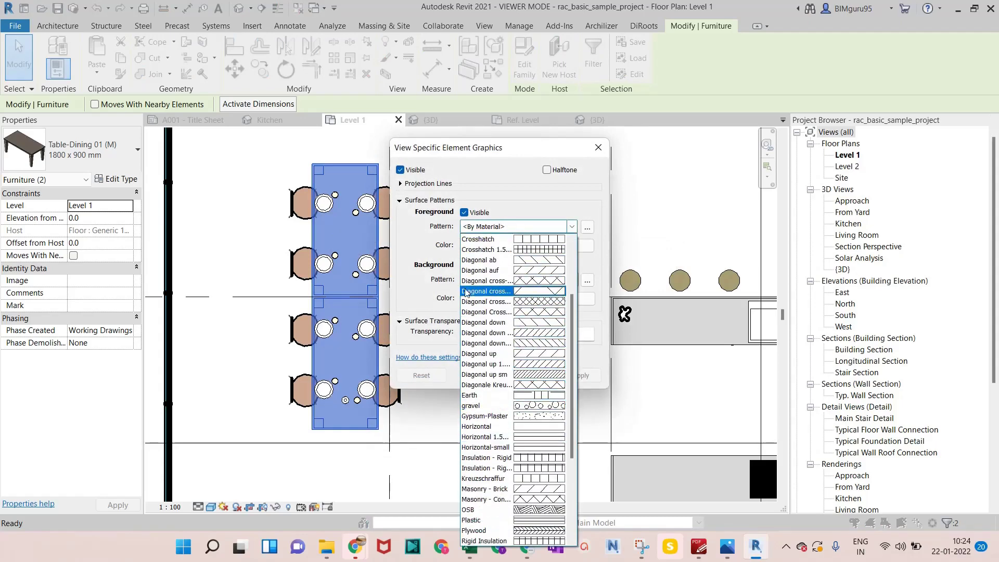
pyautogui.scroll(1, 467, 285)
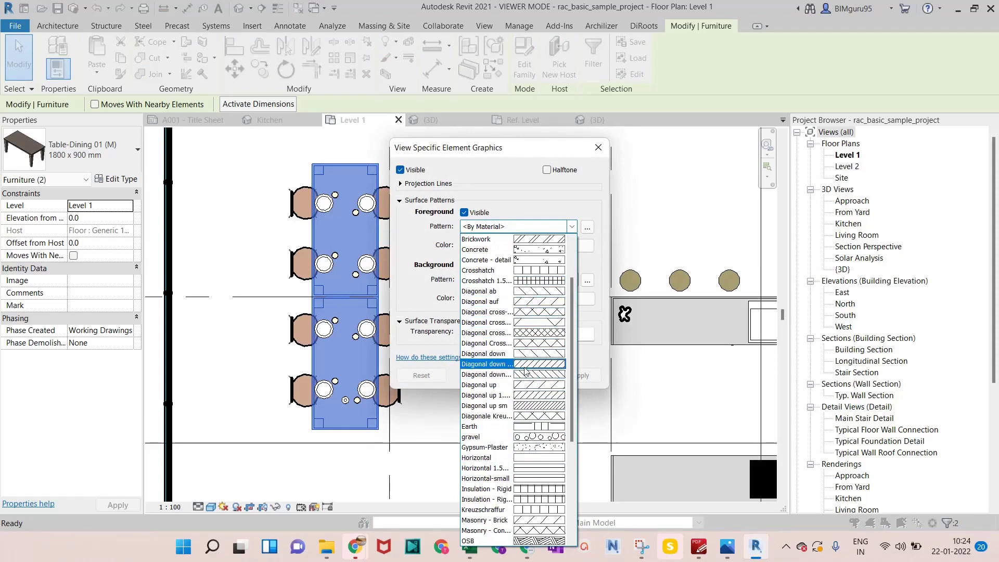
pyautogui.scroll(2, 492, 292)
pyautogui.click(485, 249)
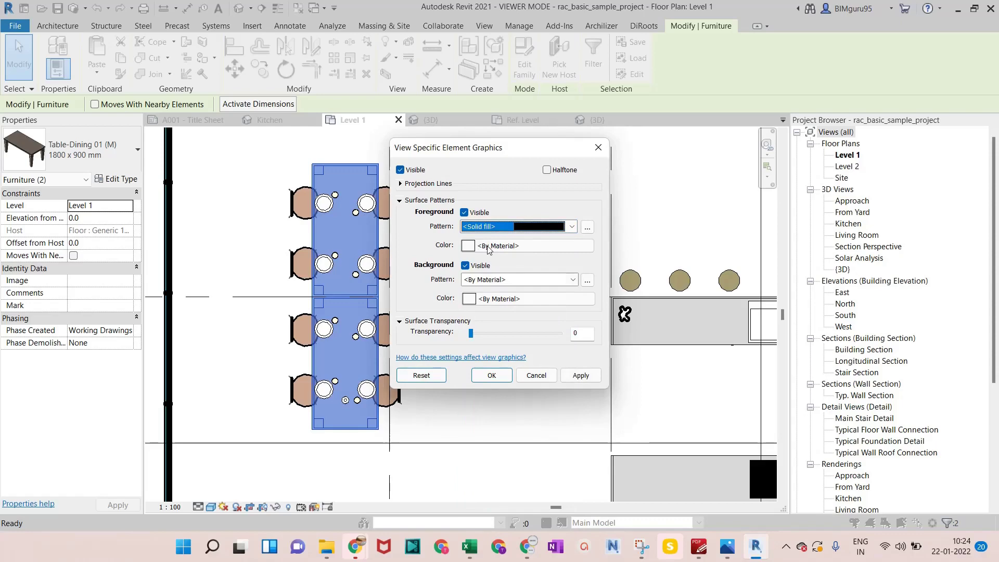
pyautogui.click(488, 247)
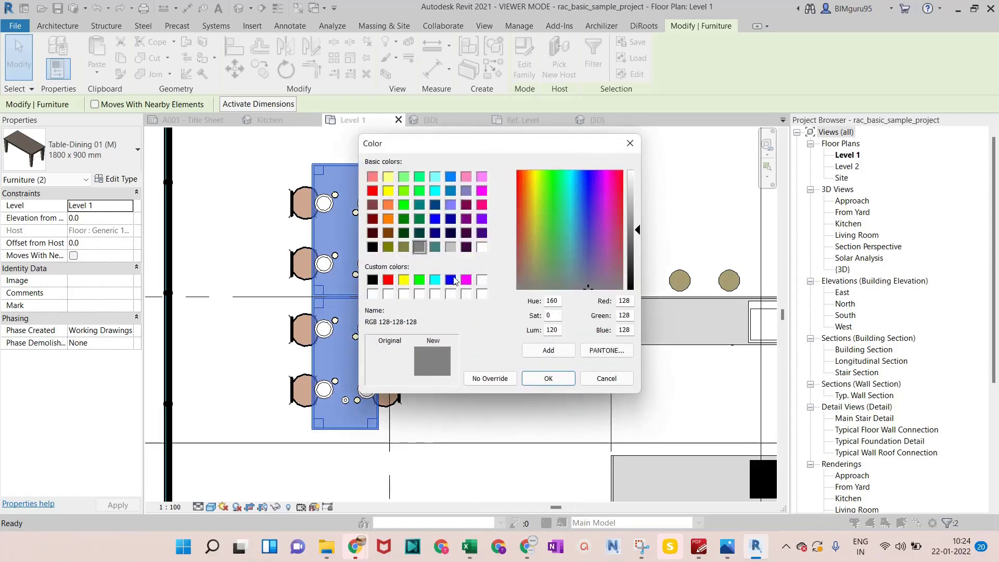
pyautogui.click(387, 280)
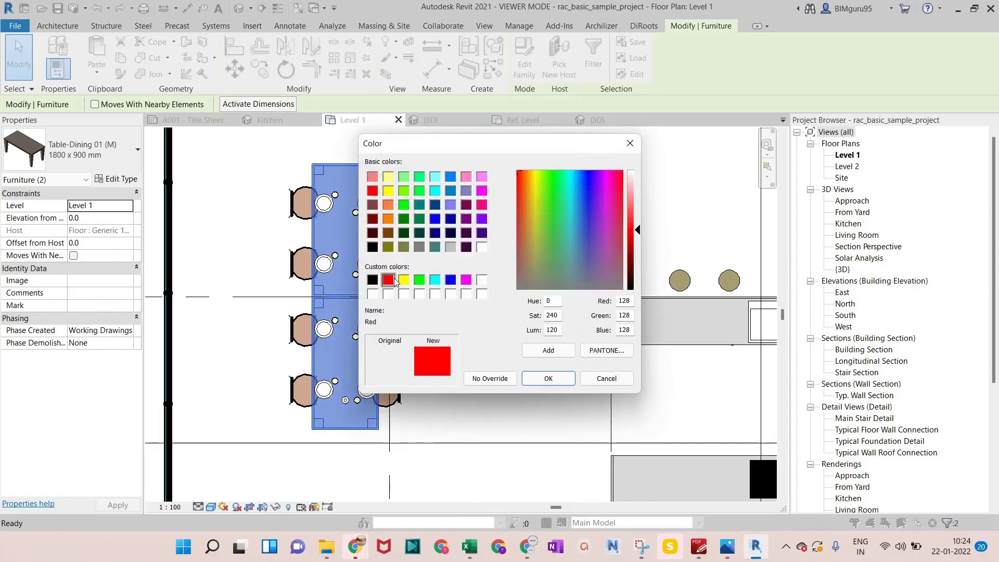
pyautogui.click(548, 378)
# Set the tables' surface background pattern to Solid fill in Red, apply the overrides and clear the selection.
pyautogui.click(520, 279)
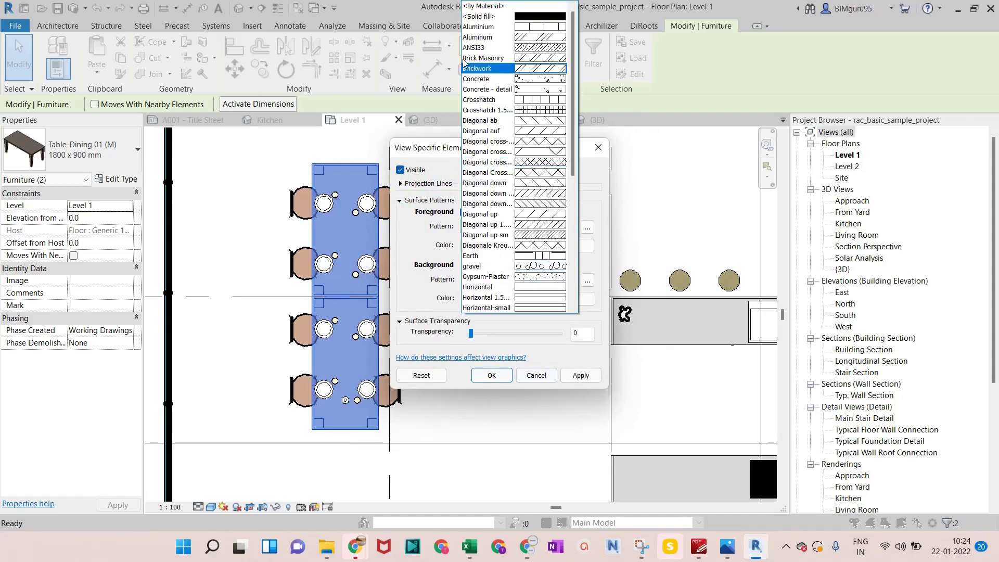
pyautogui.click(470, 16)
pyautogui.click(508, 301)
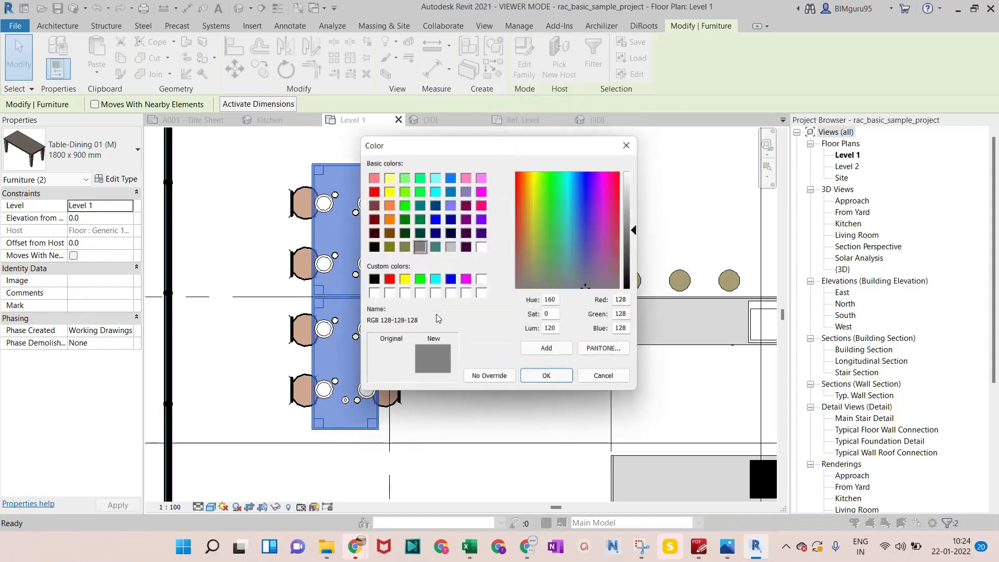
pyautogui.click(388, 280)
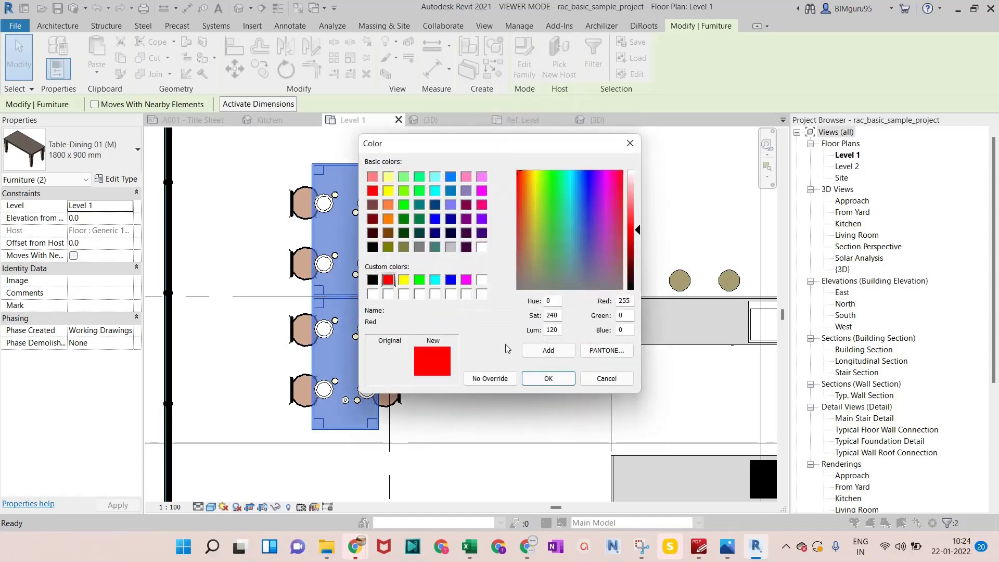
pyautogui.click(548, 378)
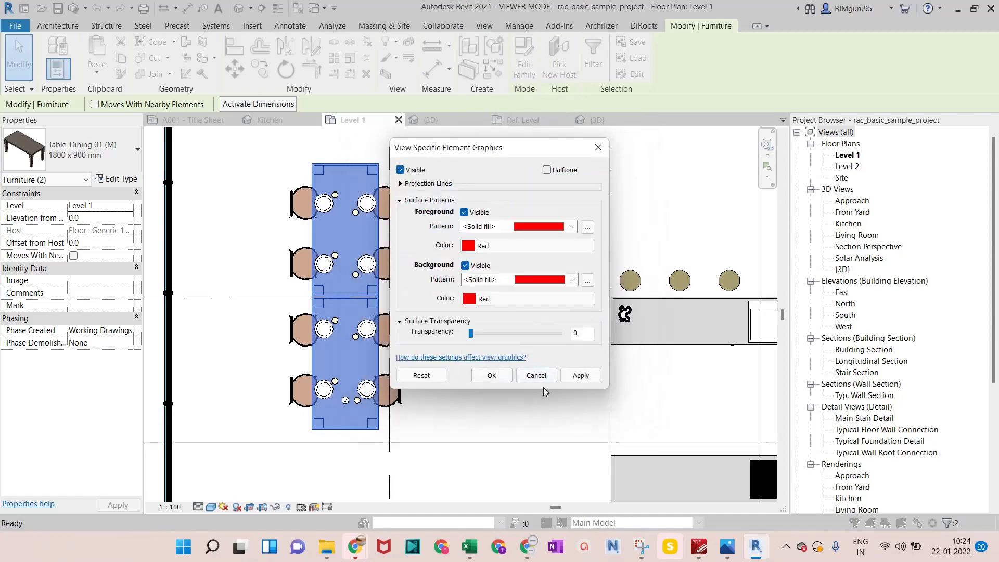
pyautogui.moveTo(470, 333)
pyautogui.mouseDown()
pyautogui.moveTo(563, 337)
pyautogui.moveTo(484, 347)
pyautogui.mouseUp()
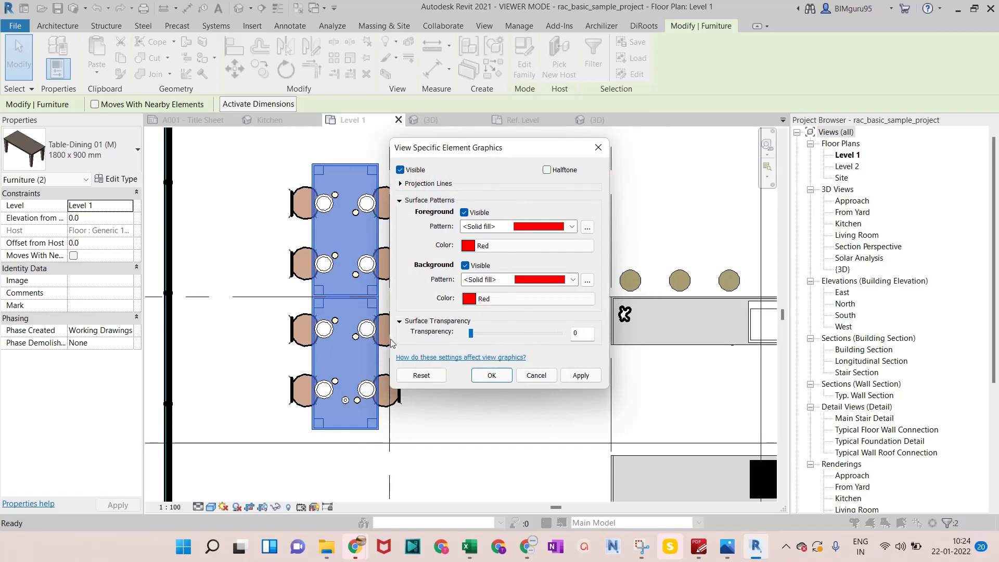
pyautogui.click(491, 375)
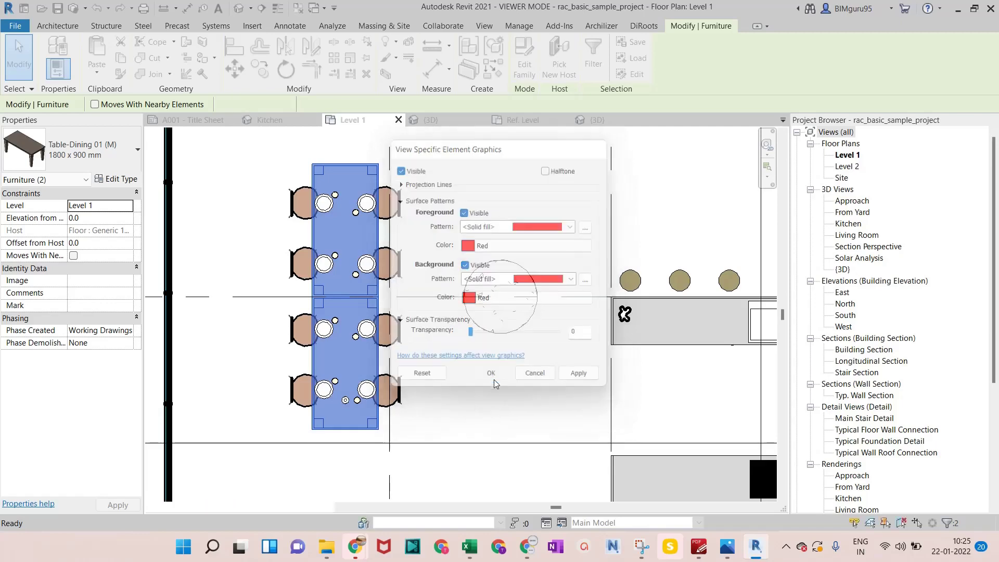
pyautogui.click(477, 216)
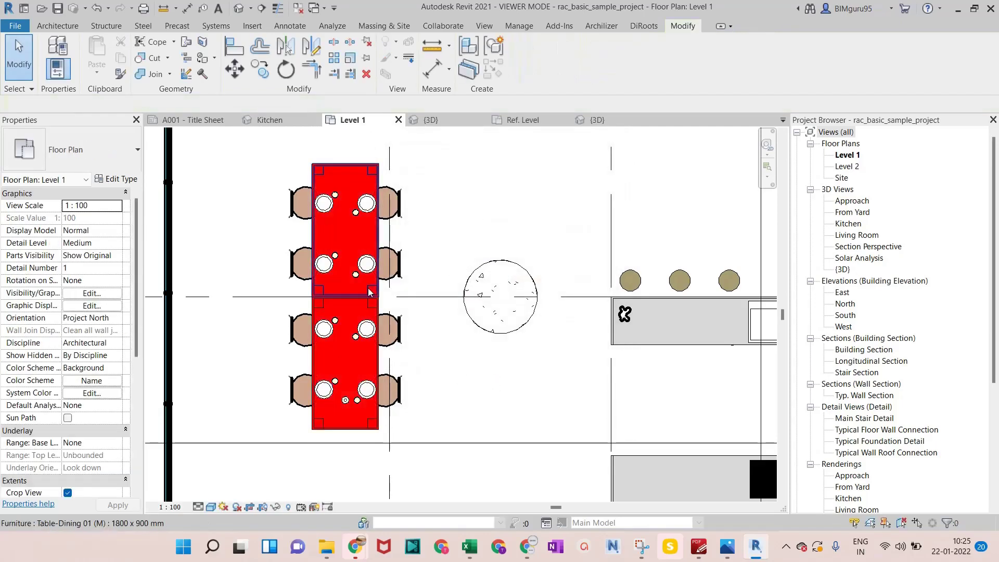
# Examine the overridden tables and select individual porcelain plates on the lower table to check their family type.
pyautogui.scroll(1, 360, 212)
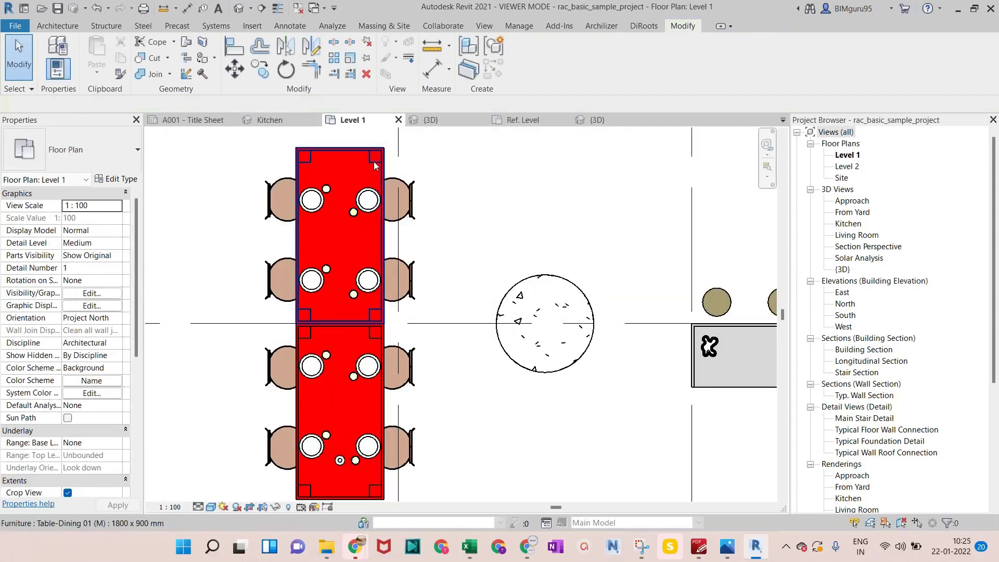
pyautogui.scroll(-2, 311, 331)
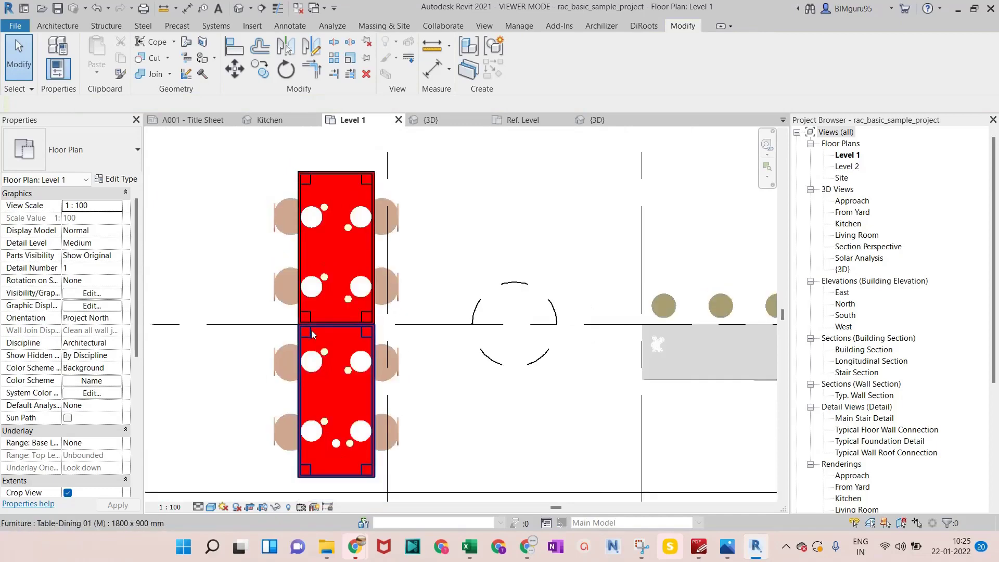
pyautogui.scroll(1, 314, 379)
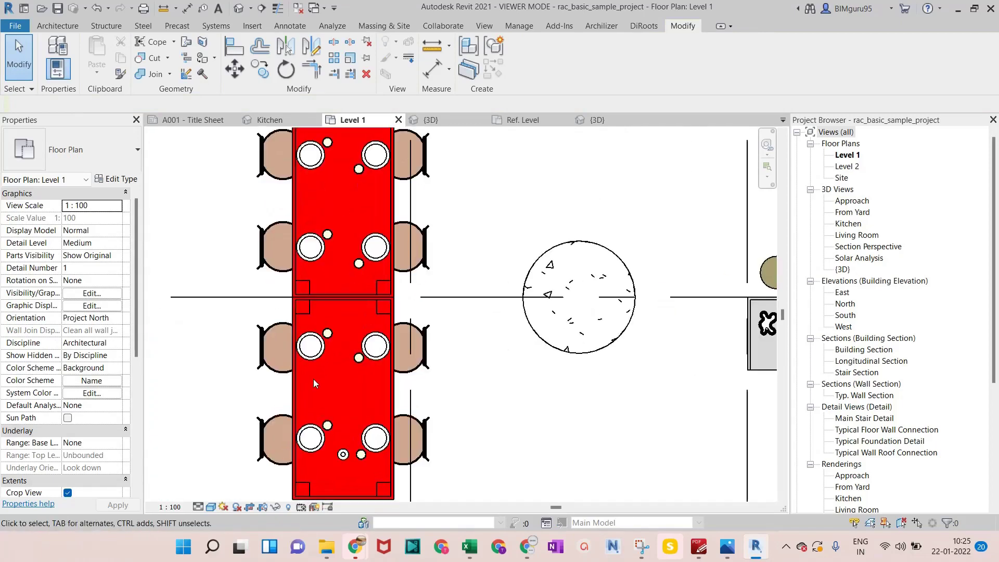
pyautogui.click(374, 346)
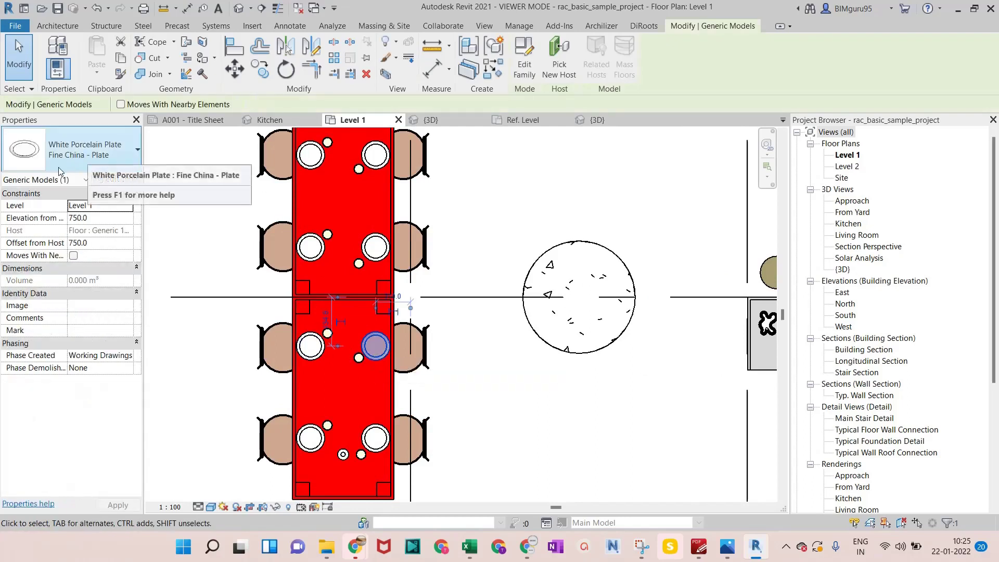
pyautogui.click(312, 349)
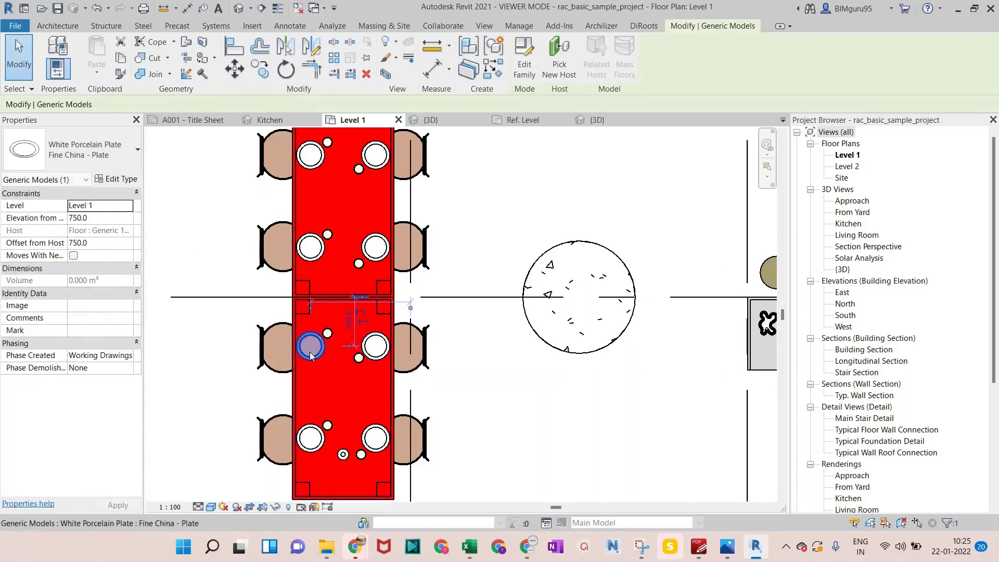
pyautogui.click(307, 429)
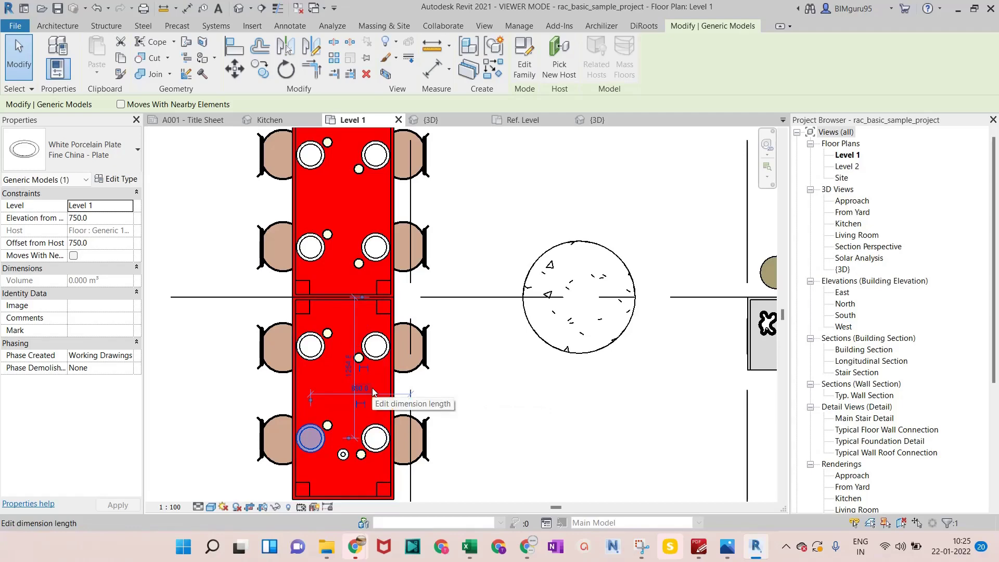
# Clear the plate selection and remove the red graphic overrides from the dining tables in the Level 1 plan.
pyautogui.scroll(-2, 362, 279)
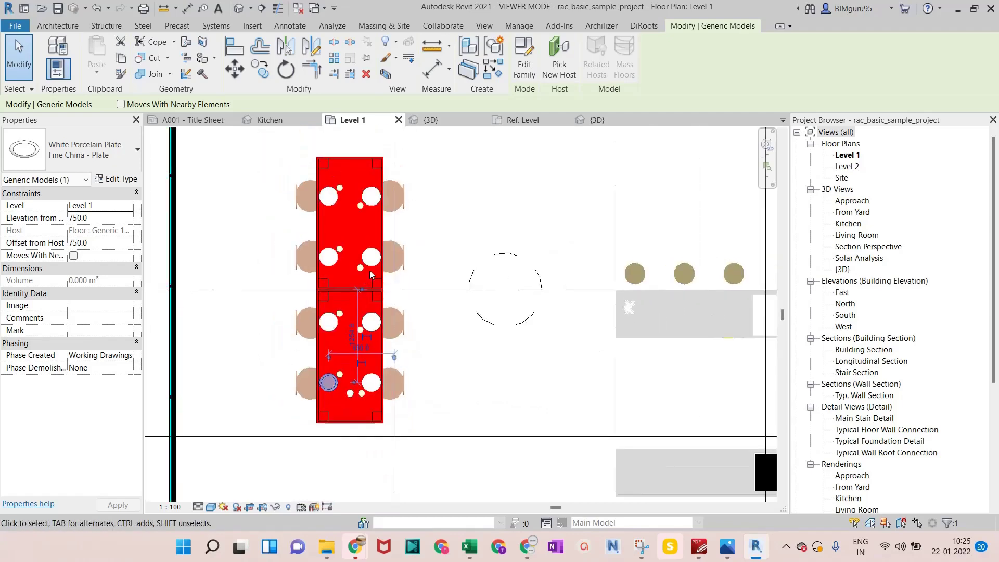
pyautogui.click(464, 229)
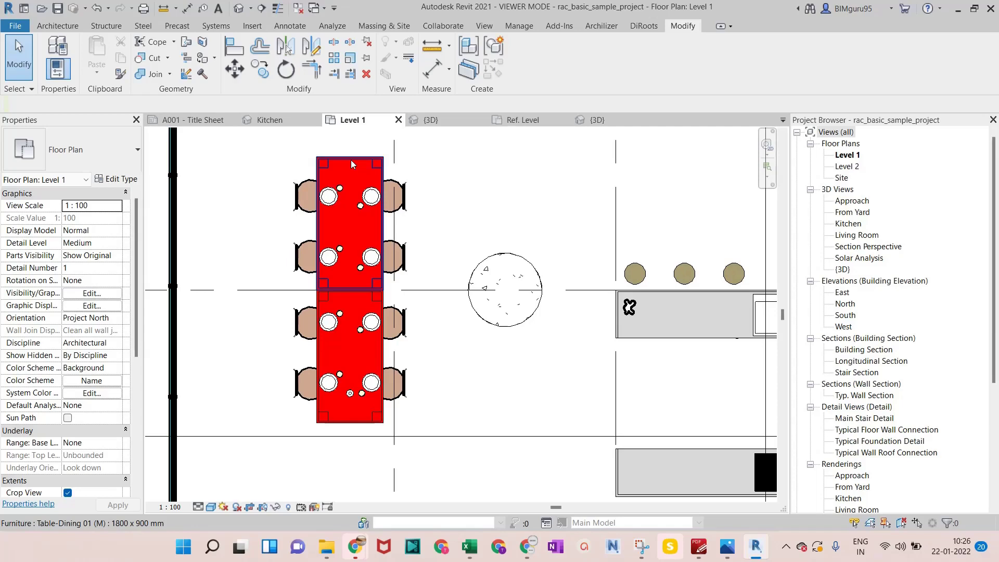
pyautogui.press('Escape')
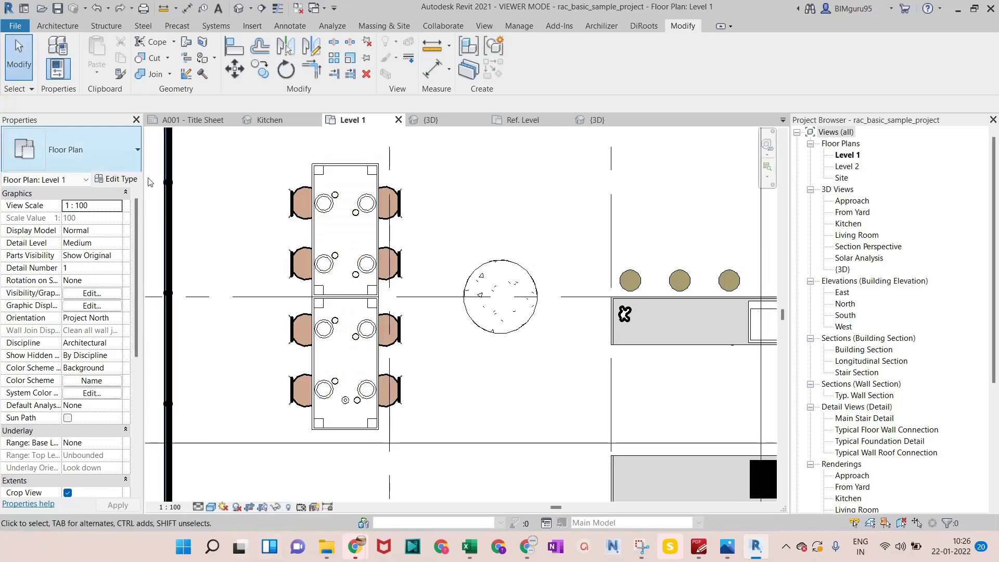
# Open the upper dining table's family for editing and switch to its {3D} view.
pyautogui.click(266, 263)
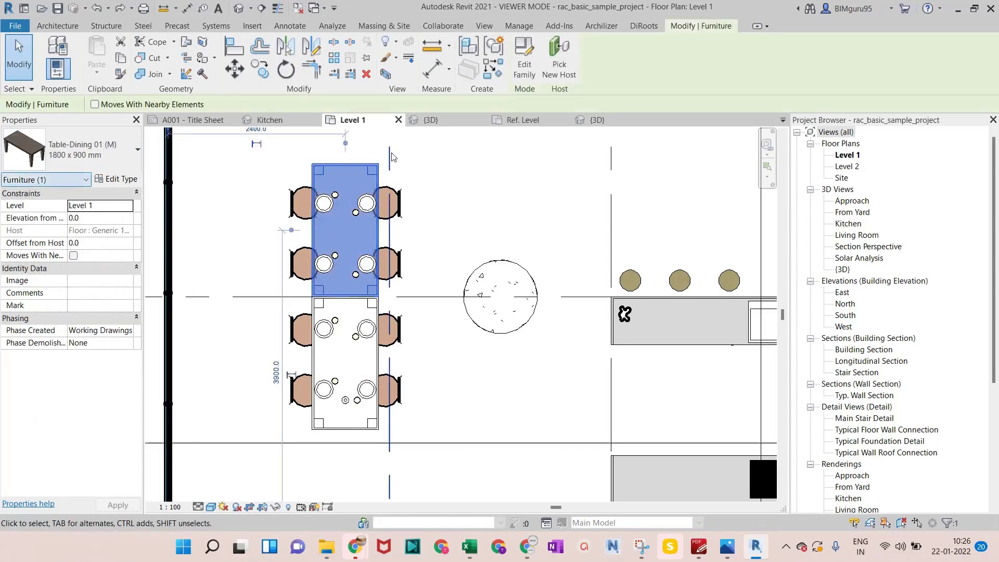
pyautogui.click(524, 64)
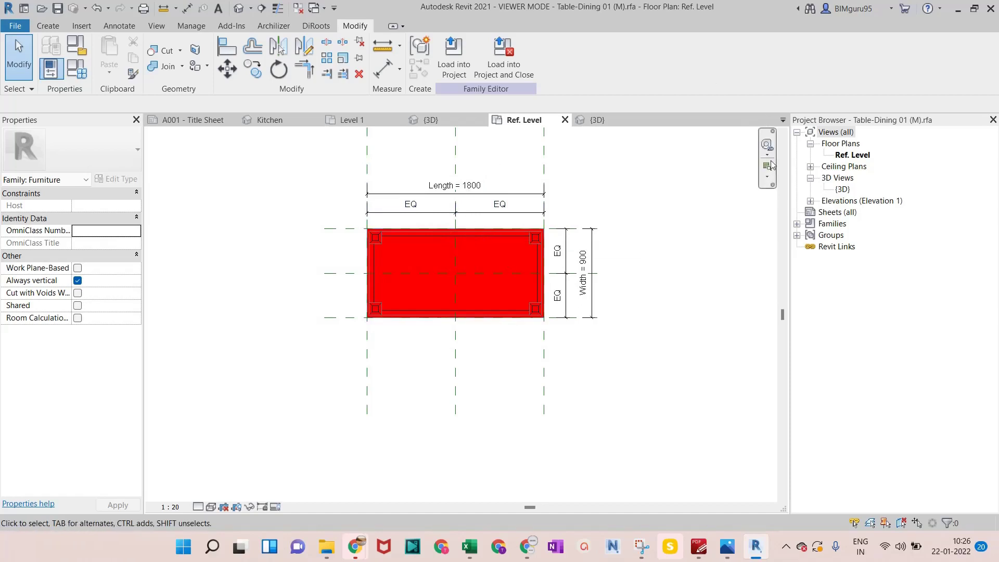
pyautogui.doubleClick(843, 189)
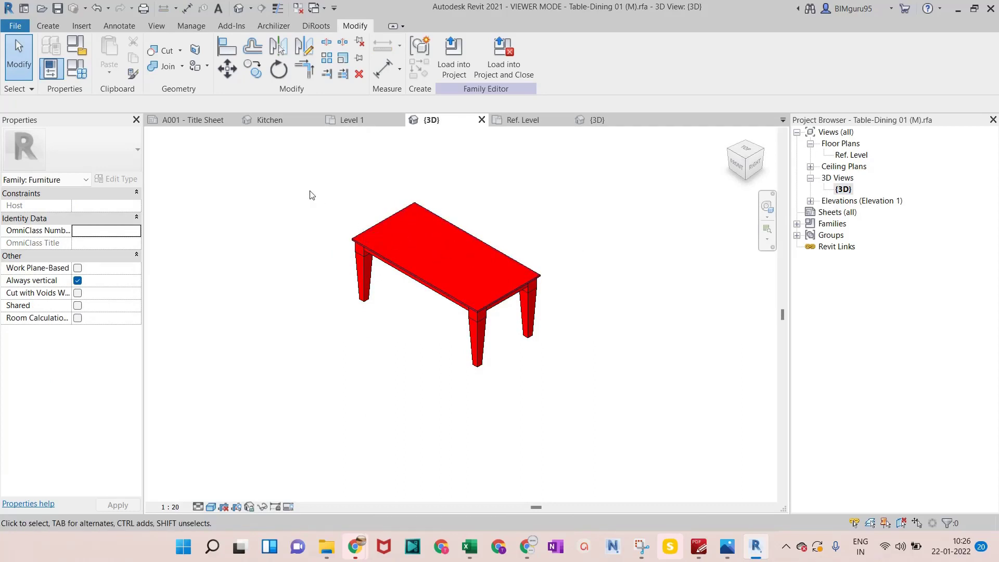
# Select all of the table's geometry in the 3D view and filter the selection to the Furniture category.
pyautogui.moveTo(300, 184); pyautogui.dragTo(638, 401)
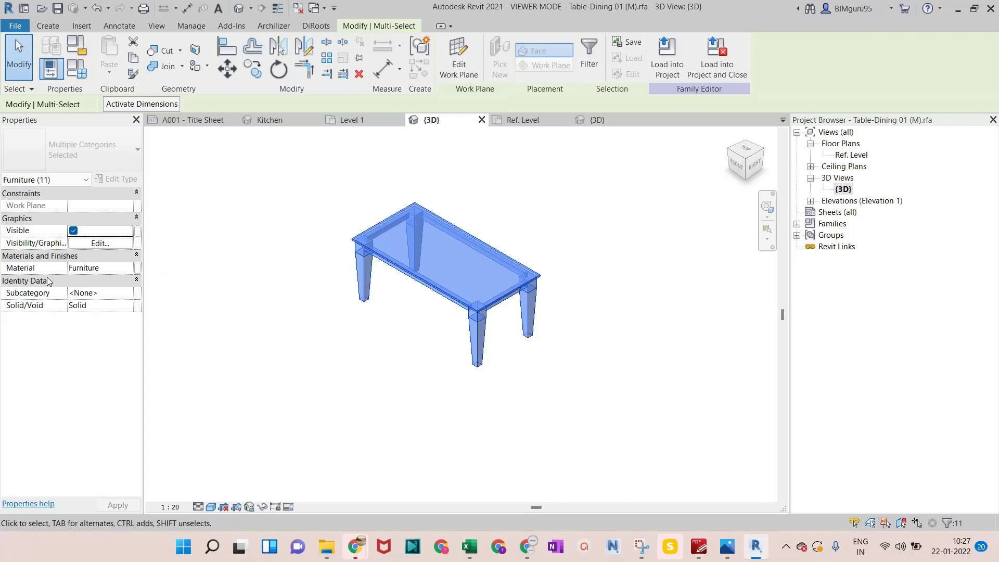
pyautogui.click(588, 52)
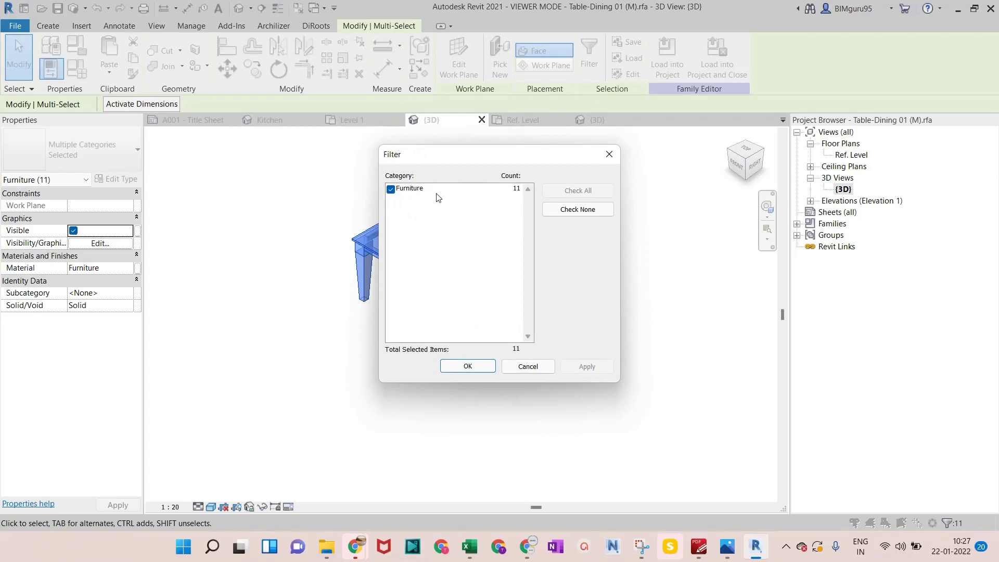
pyautogui.click(479, 367)
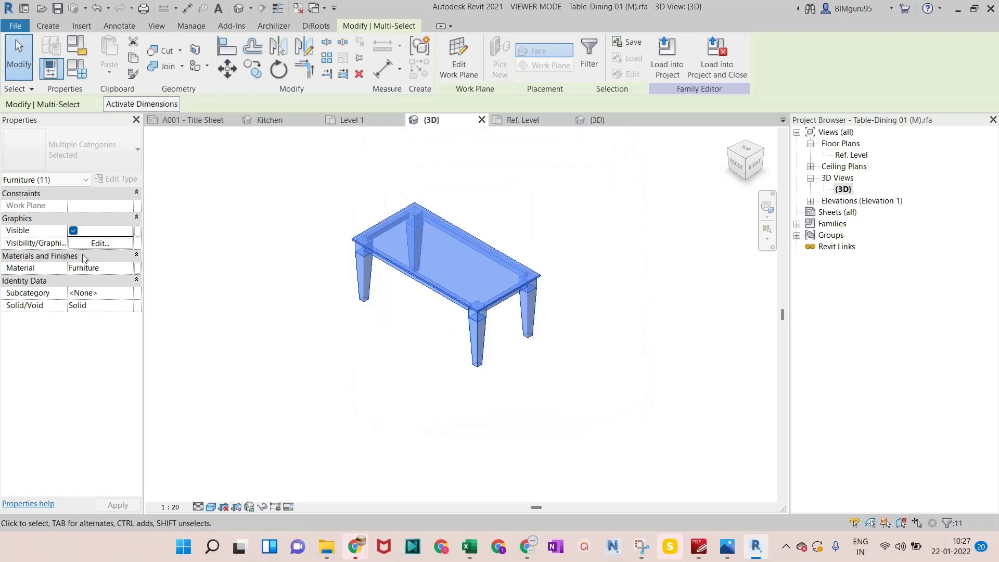
# Open the material settings for the selected table parts, review the existing Furniture material's graphics and delete that material.
pyautogui.click(131, 268)
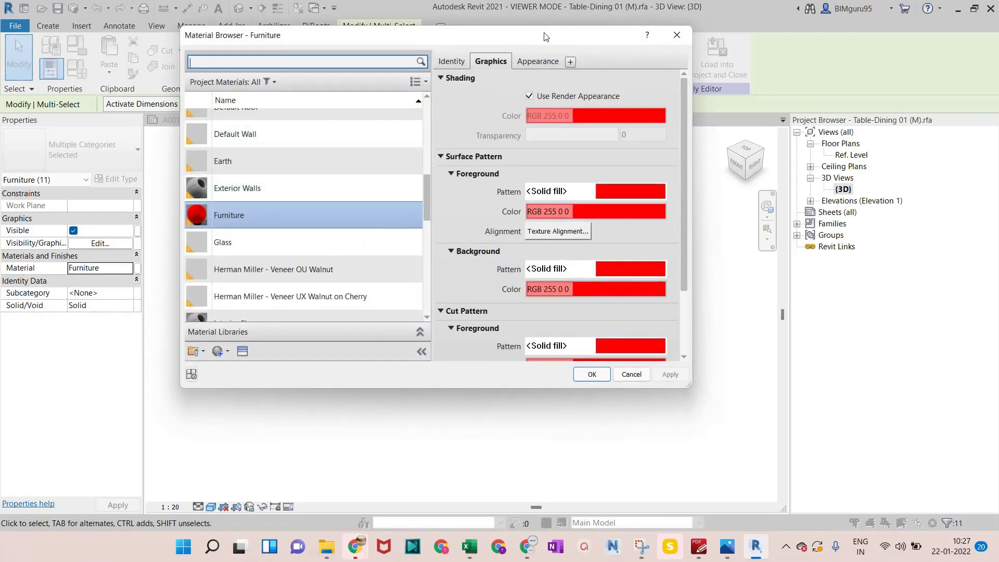
pyautogui.moveTo(523, 38); pyautogui.dragTo(634, 27)
pyautogui.scroll(1, 425, 132)
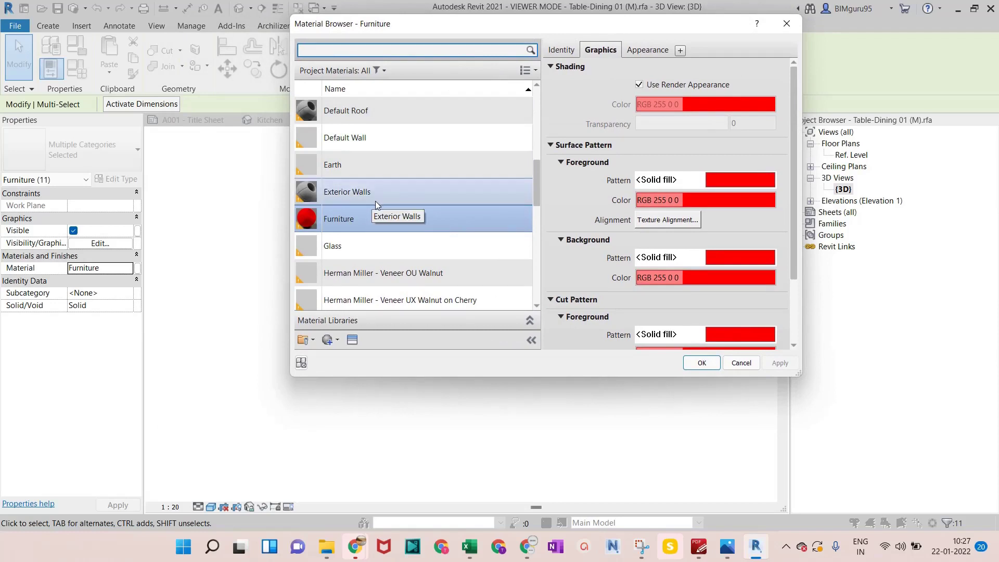
pyautogui.scroll(-2, 671, 146)
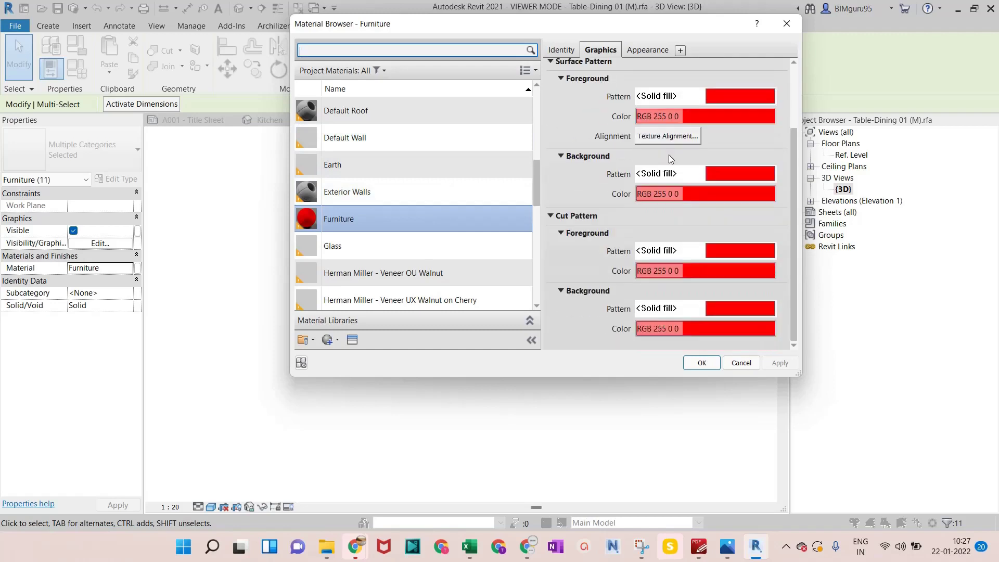
pyautogui.scroll(2, 692, 277)
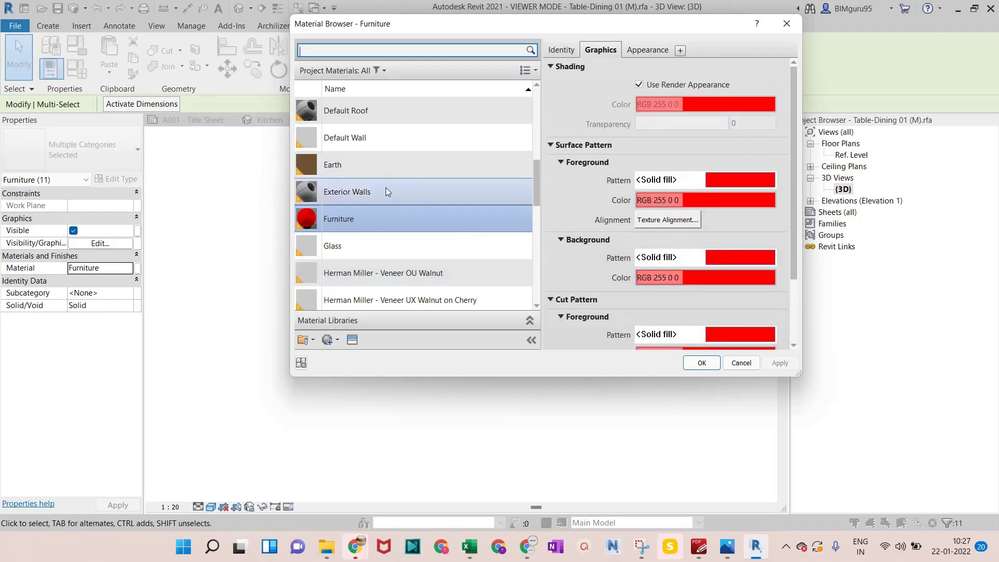
pyautogui.scroll(4, 385, 189)
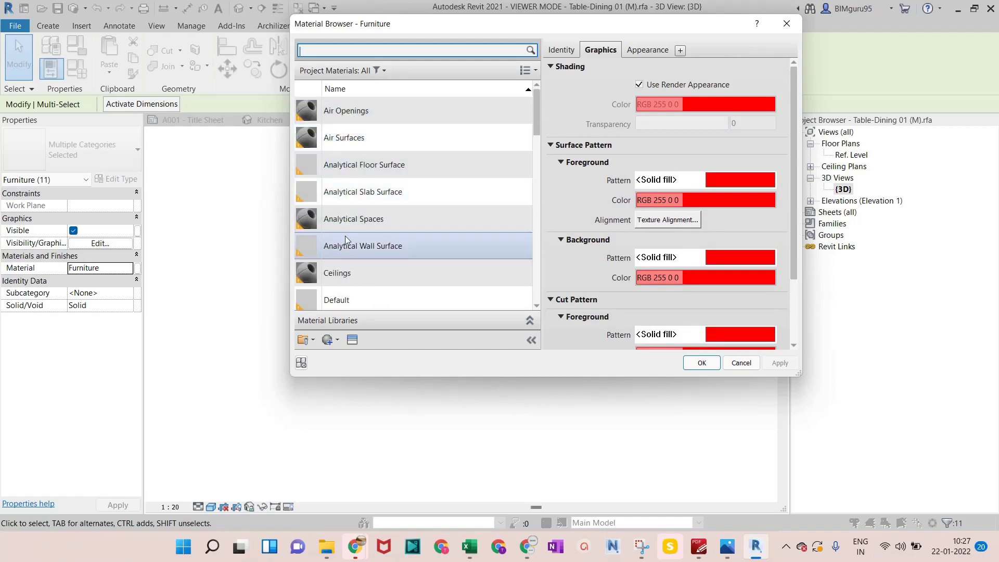
pyautogui.scroll(-2, 351, 192)
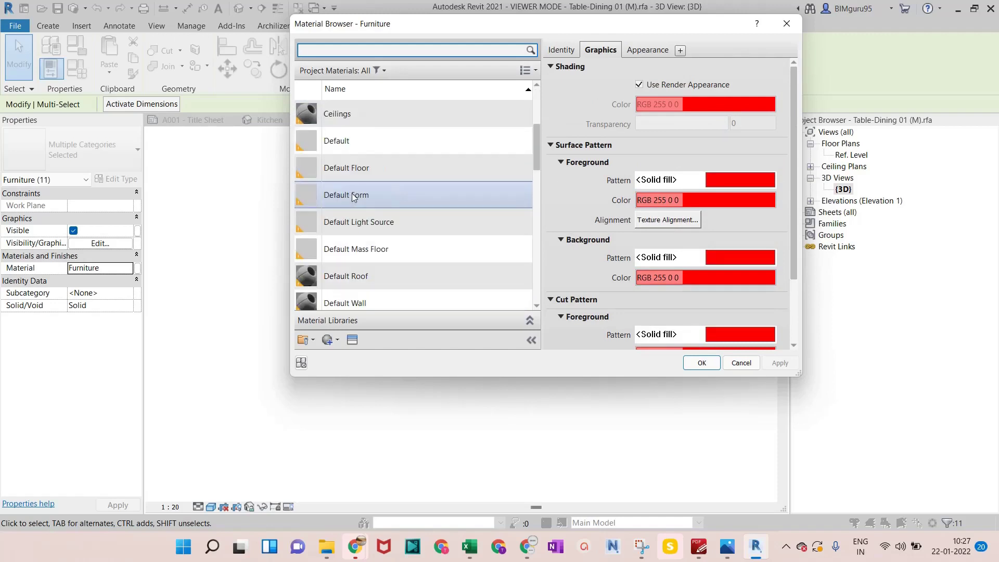
pyautogui.scroll(-3, 352, 192)
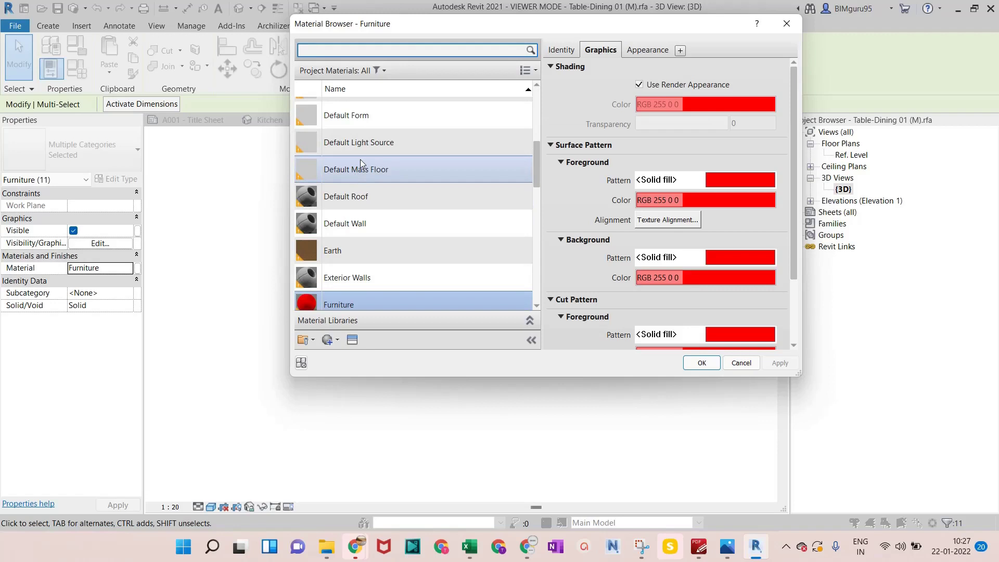
pyautogui.scroll(-3, 360, 159)
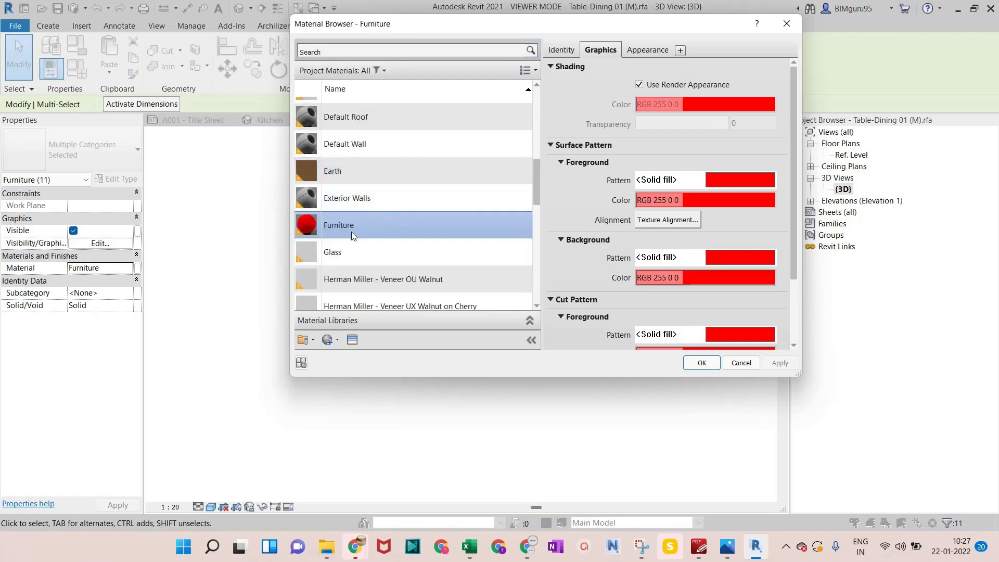
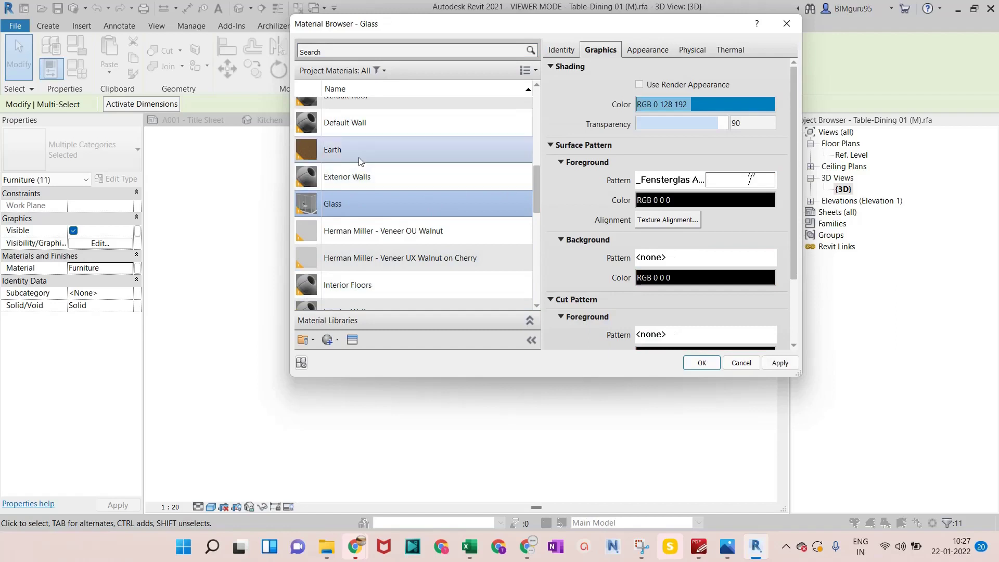
# Create a new material and name it Furniture.
pyautogui.scroll(-1, 350, 291)
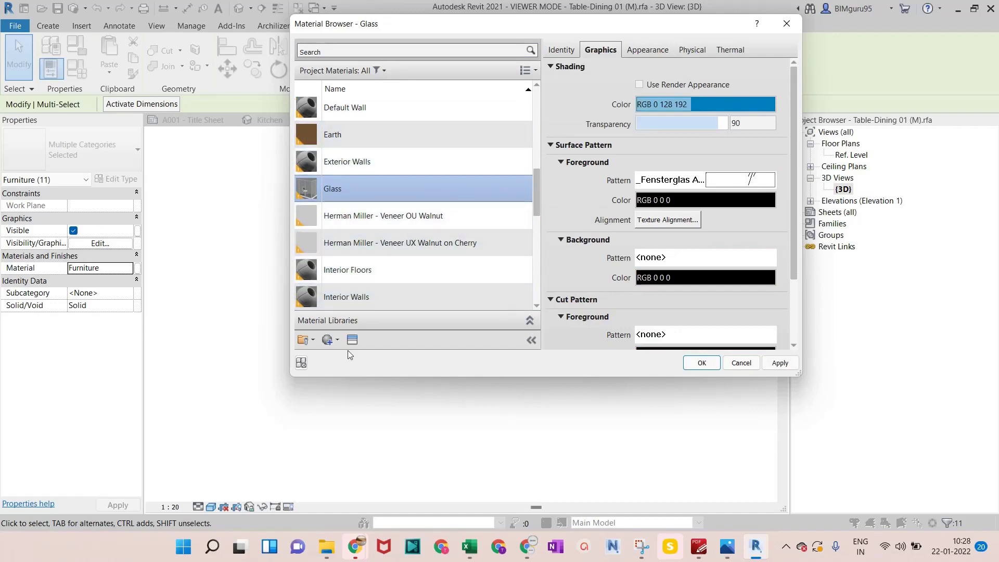
pyautogui.click(332, 343)
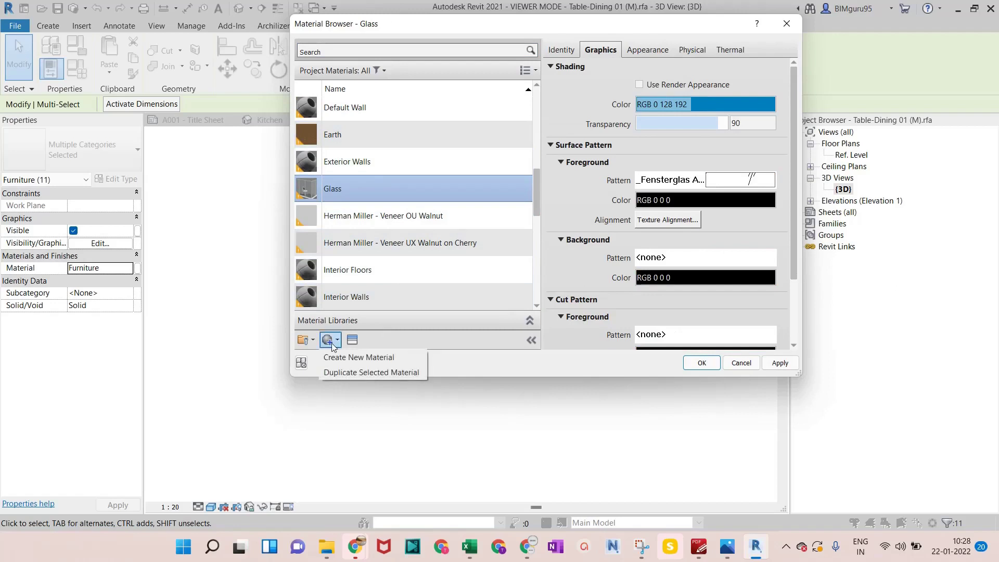
pyautogui.click(371, 359)
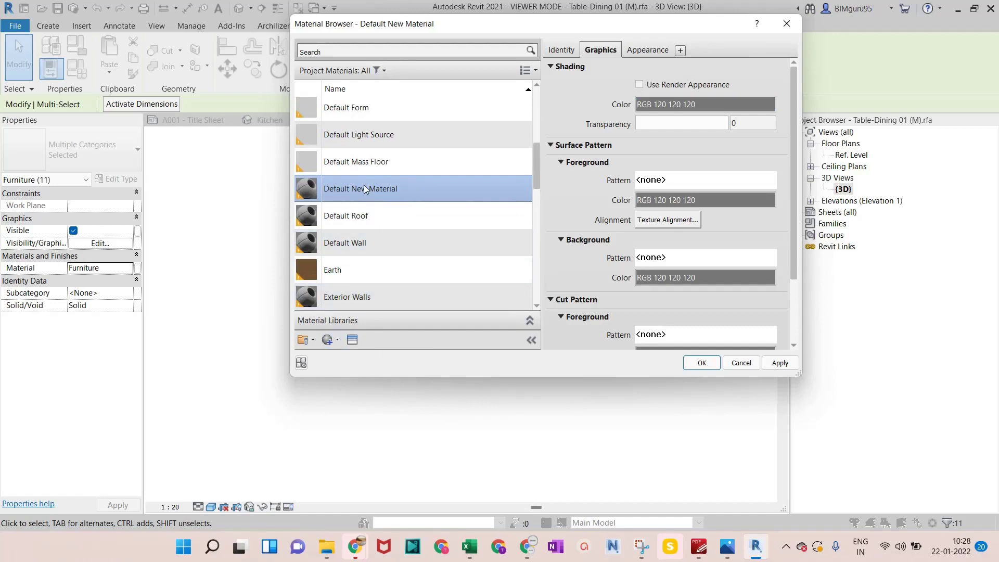
pyautogui.rightClick(364, 186)
pyautogui.click(393, 220)
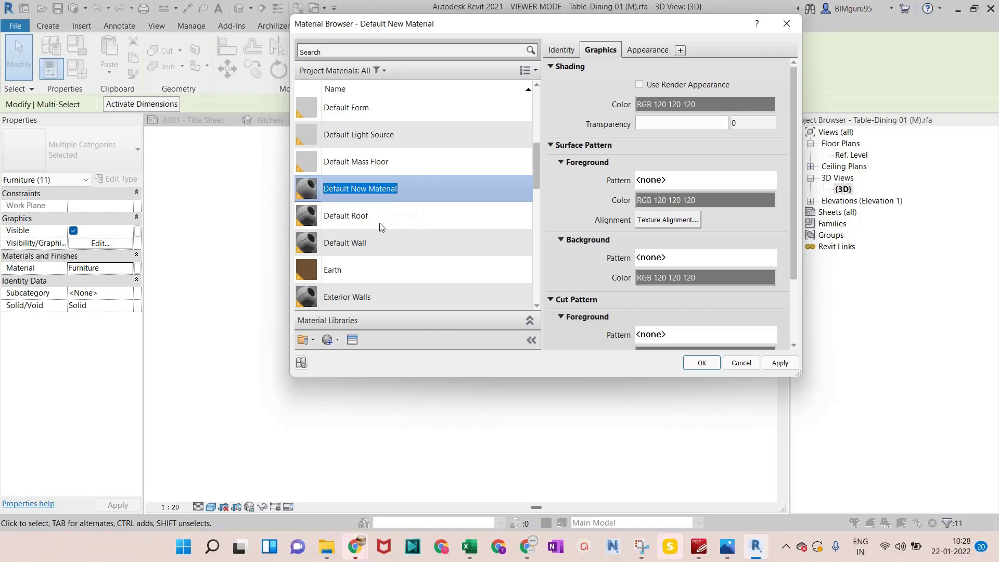
pyautogui.write('F')
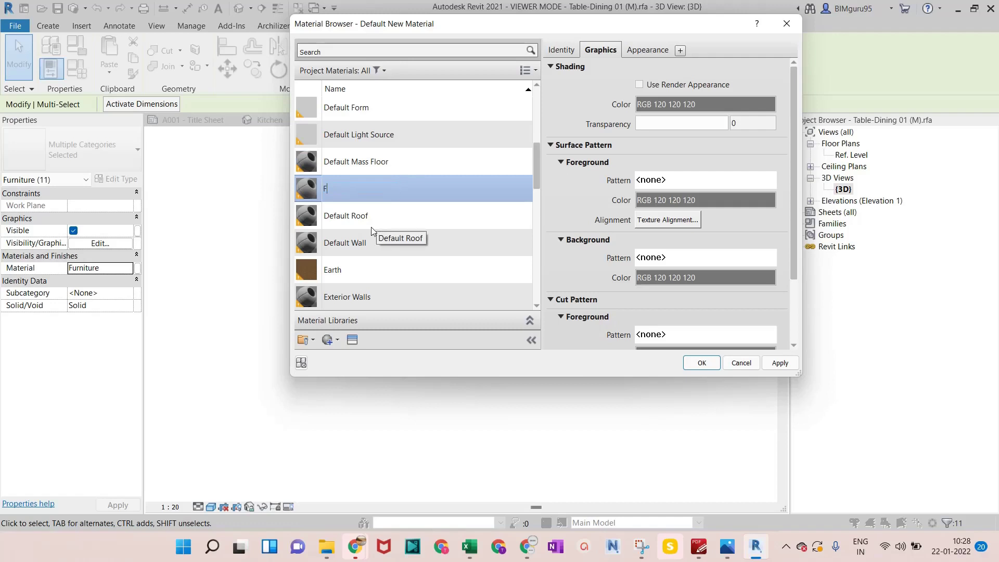
pyautogui.write('urn')
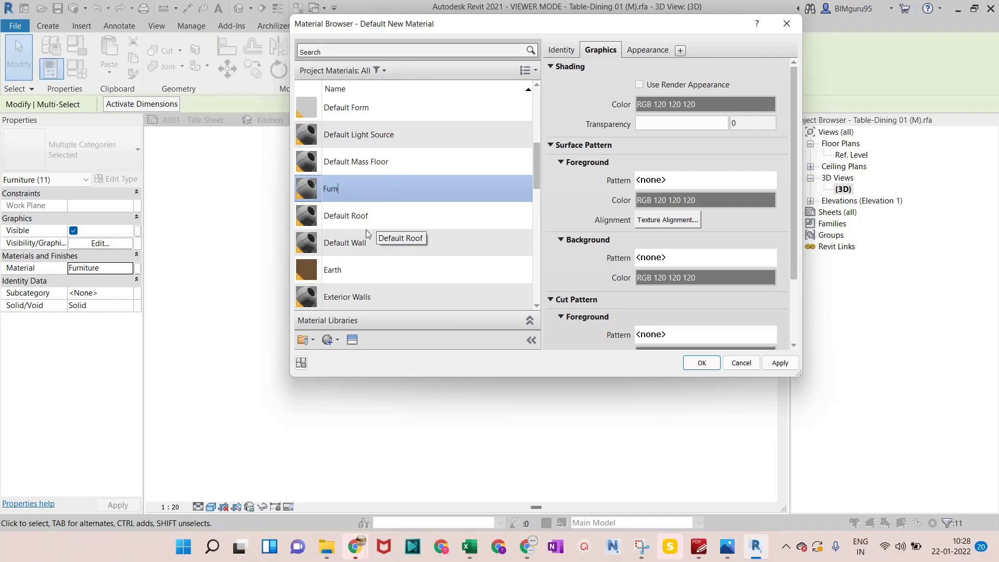
pyautogui.write('iture')
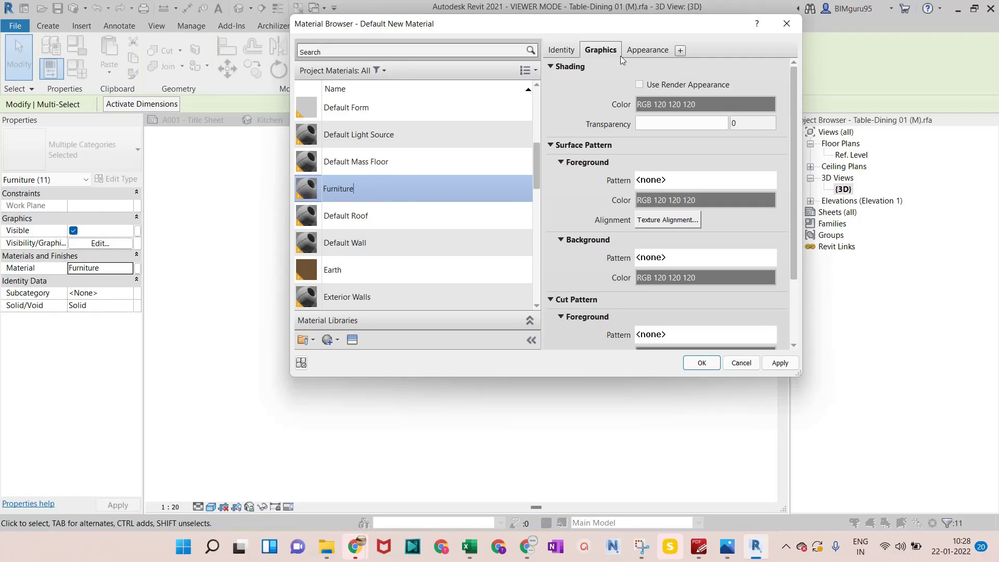
pyautogui.press('Return')
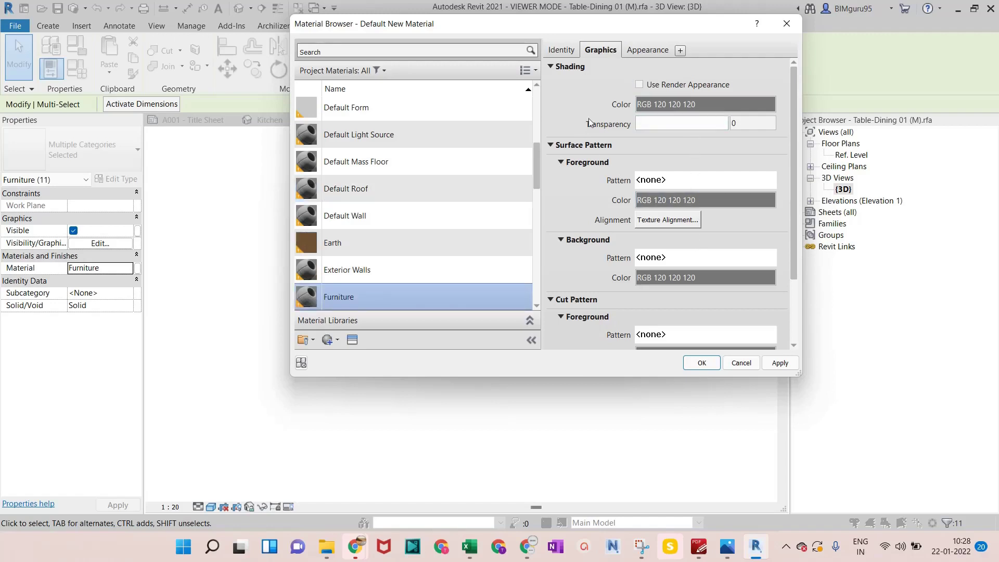
# Review the new Furniture material's pattern settings and set its shading color to Red (RGB 255 0 0).
pyautogui.scroll(-2, 585, 255)
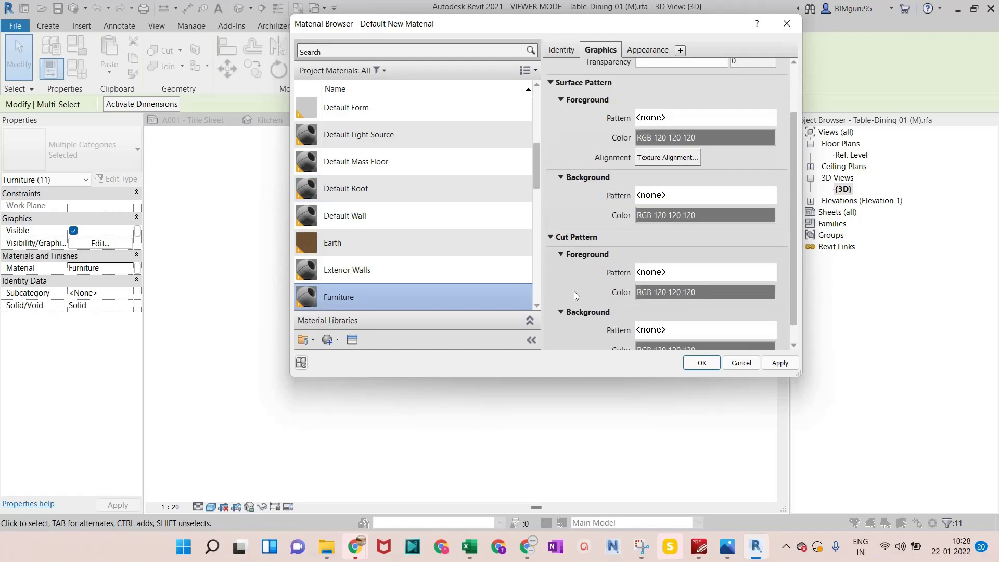
pyautogui.scroll(2, 580, 218)
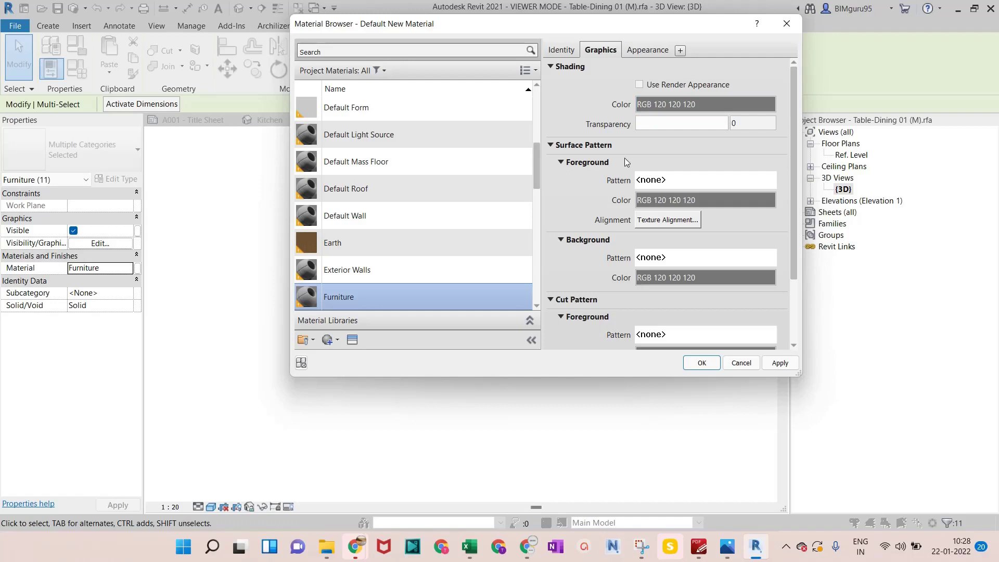
pyautogui.scroll(-3, 629, 182)
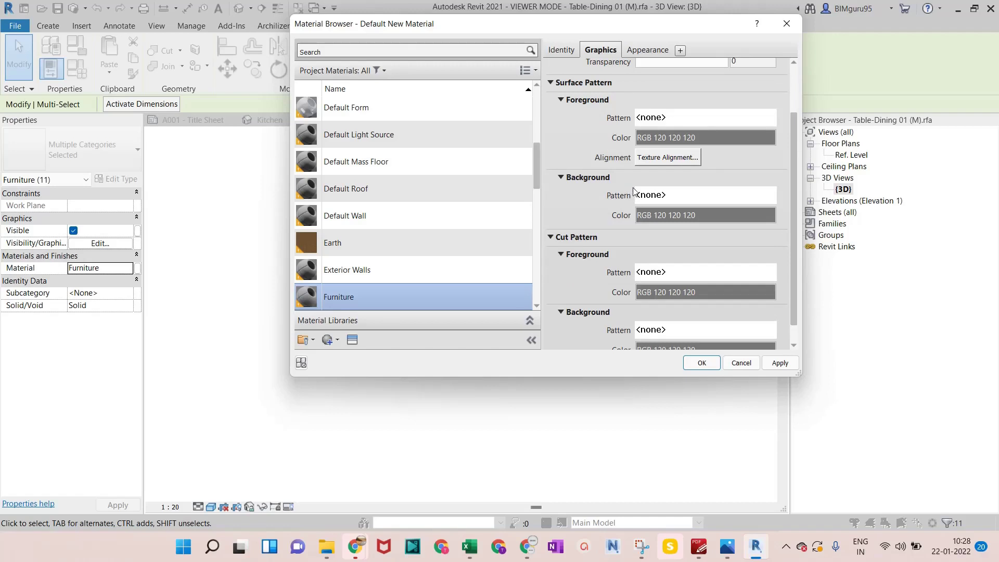
pyautogui.scroll(3, 637, 172)
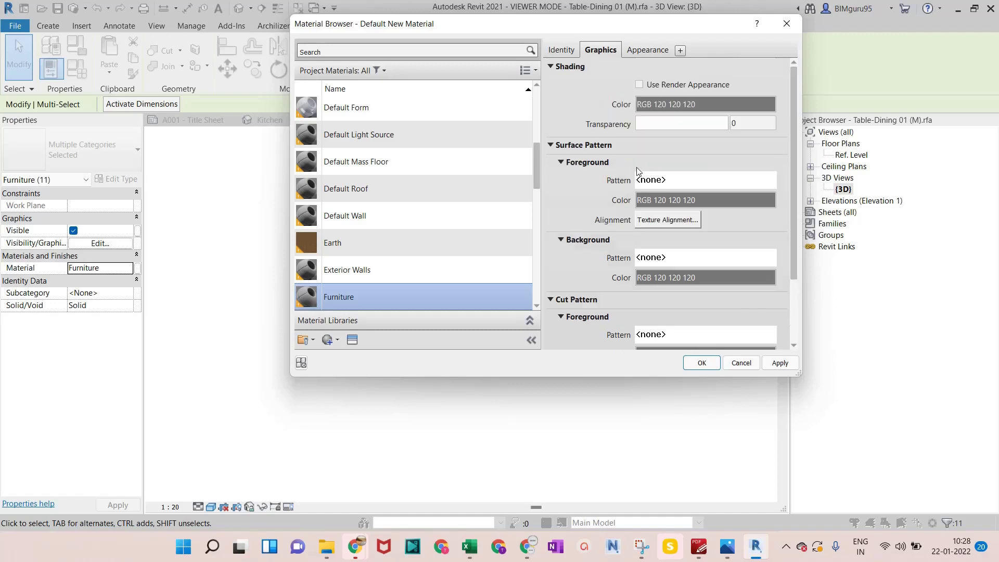
pyautogui.click(665, 106)
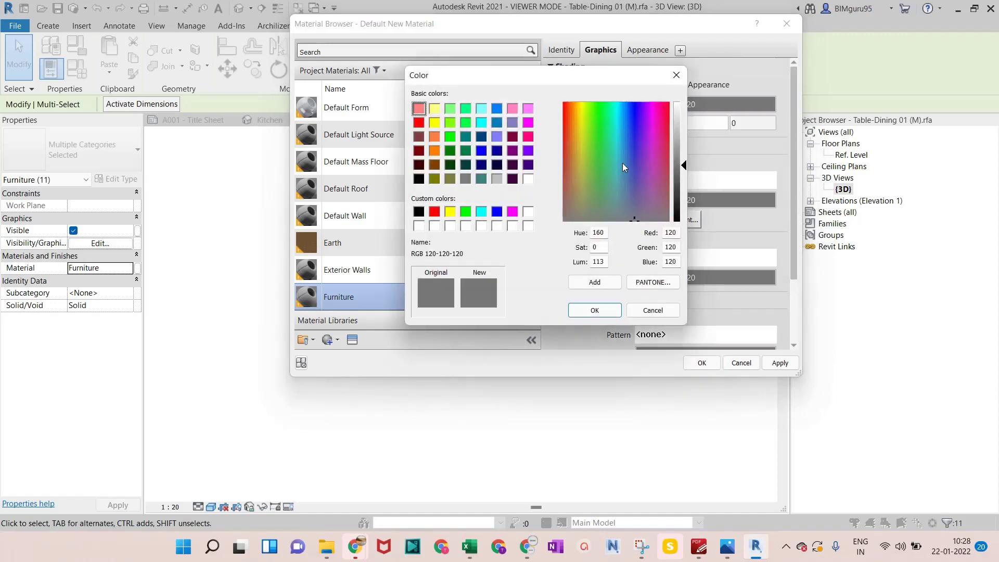
pyautogui.click(434, 211)
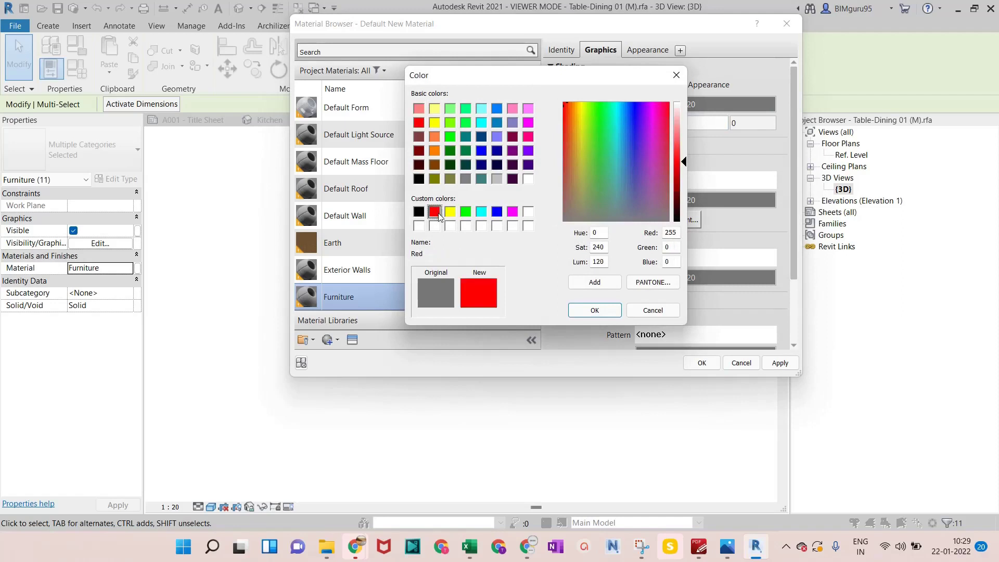
pyautogui.click(594, 310)
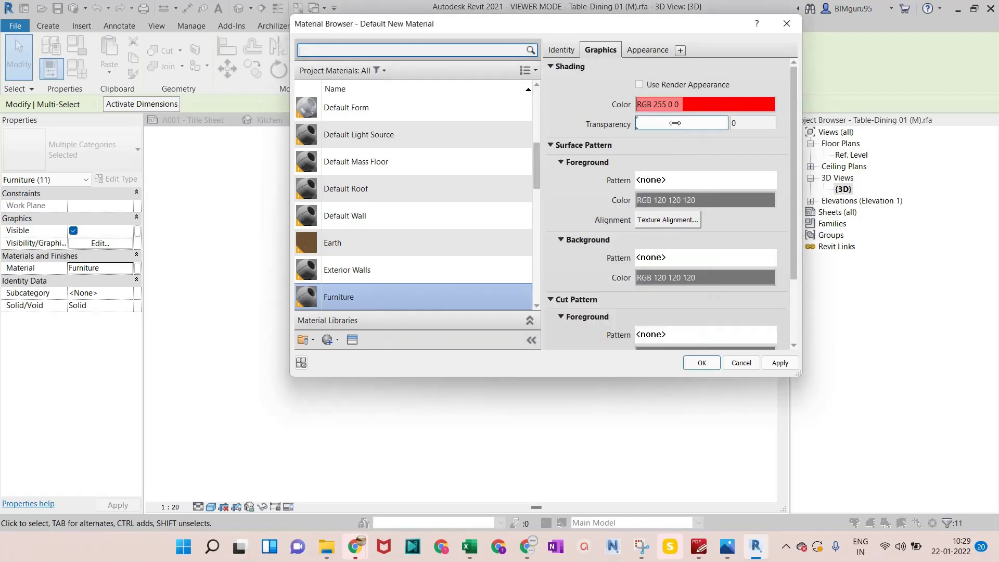
# Set the Furniture material's surface foreground pattern to Solid fill.
pyautogui.click(679, 180)
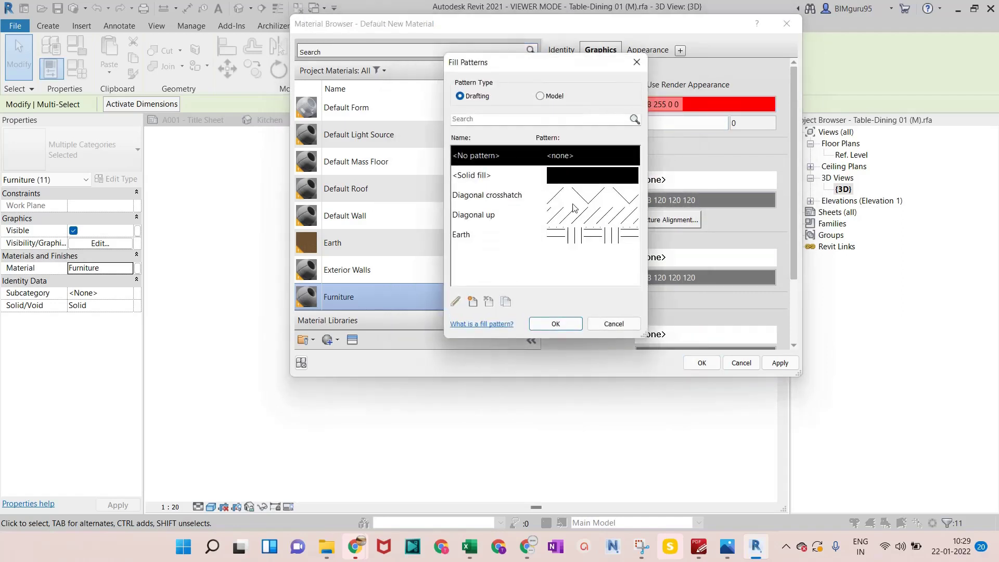
pyautogui.click(521, 182)
pyautogui.click(563, 327)
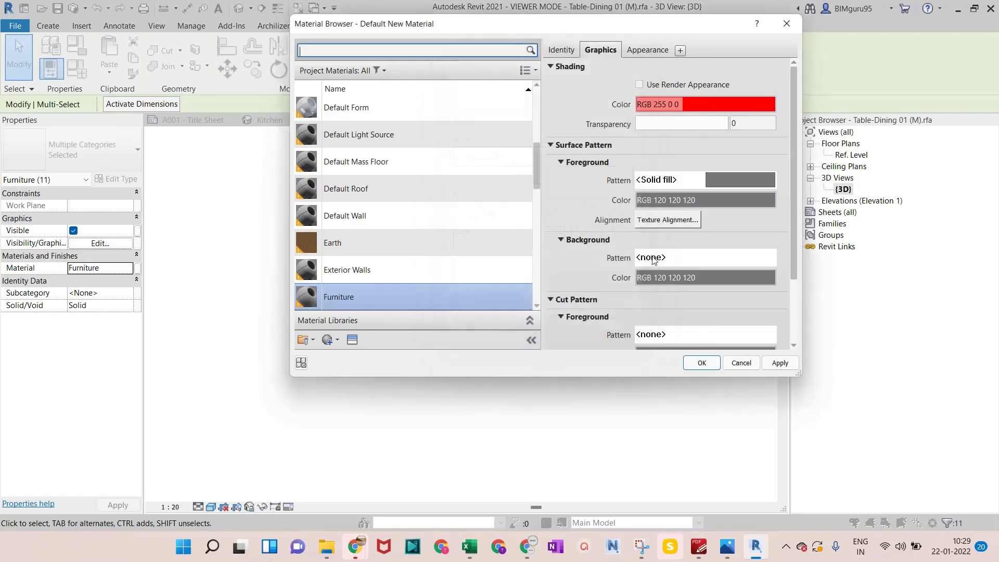
# Set the Furniture material's surface foreground pattern color to Red (RGB 255 0 0).
pyautogui.click(664, 201)
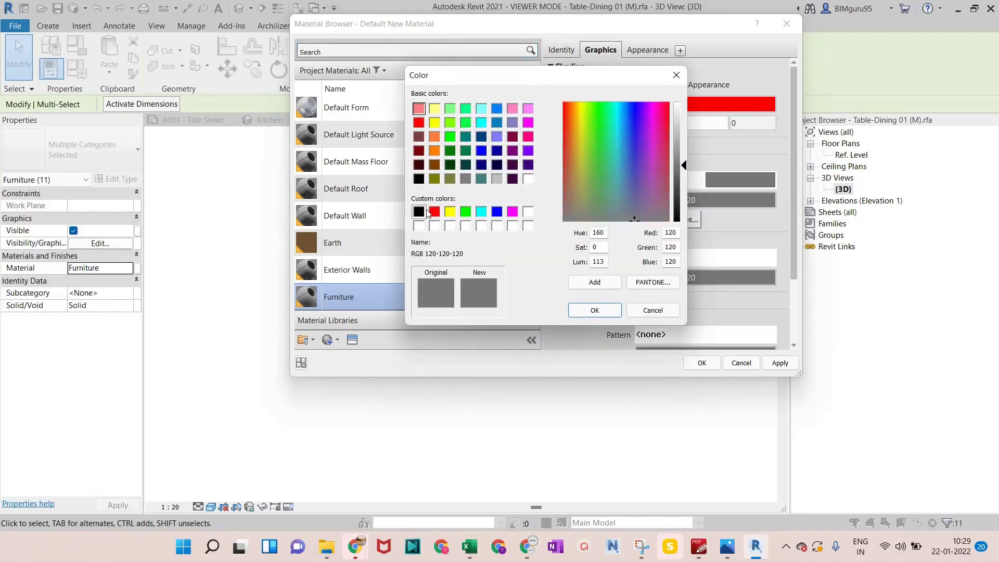
pyautogui.click(434, 211)
pyautogui.click(589, 310)
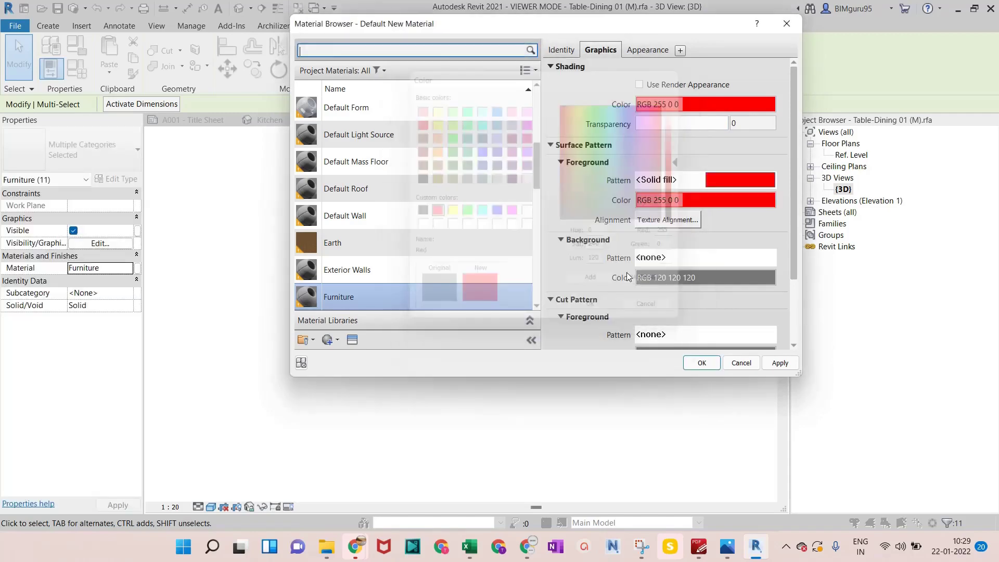
# Set the Furniture material's surface background pattern to Solid fill with the color Red (RGB 255 0 0).
pyautogui.click(669, 258)
pyautogui.click(465, 175)
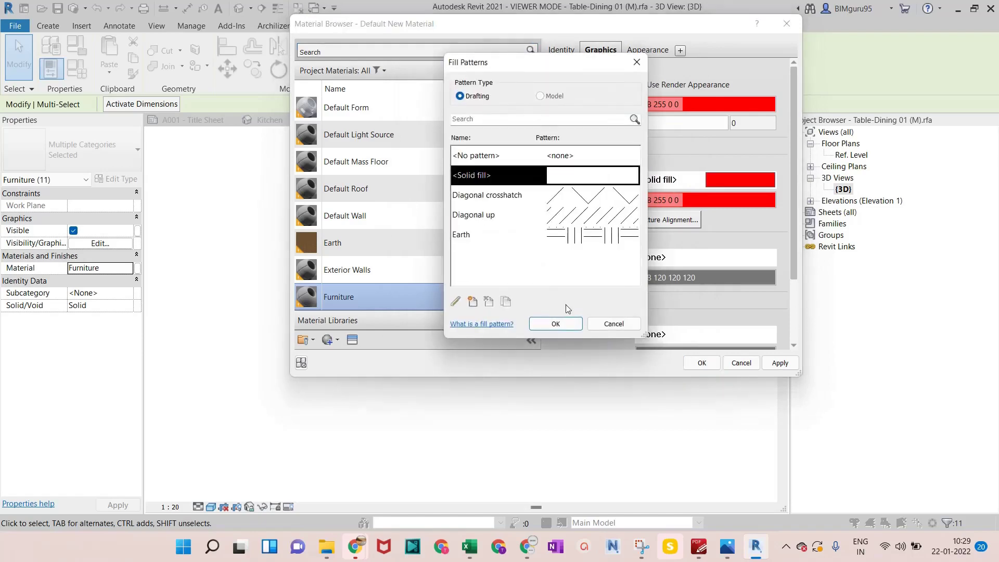
pyautogui.click(562, 323)
pyautogui.click(616, 279)
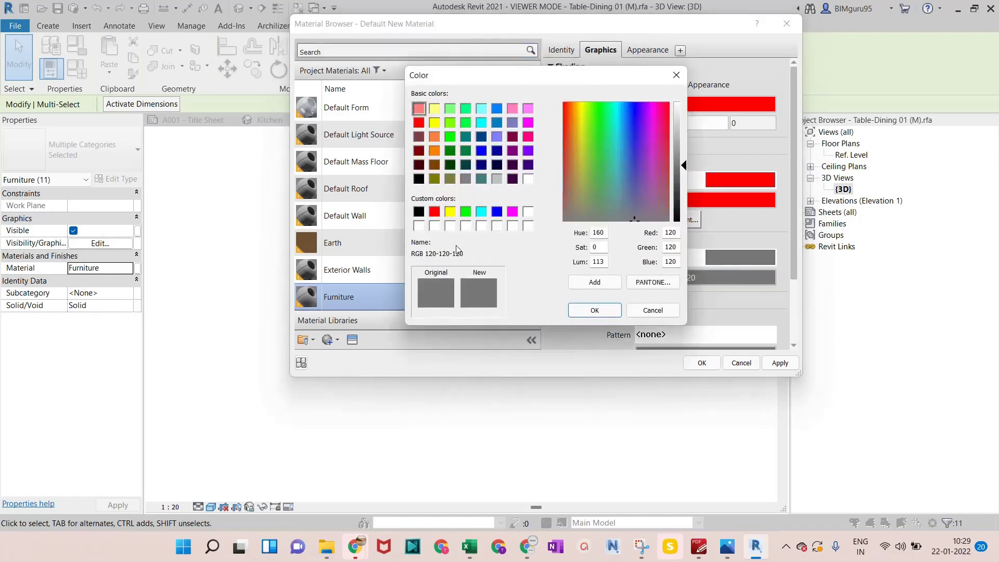
pyautogui.click(437, 210)
pyautogui.click(598, 311)
# Set the Furniture material's cut foreground pattern to Solid fill with the color Red (RGB 255 0 0).
pyautogui.scroll(-3, 613, 300)
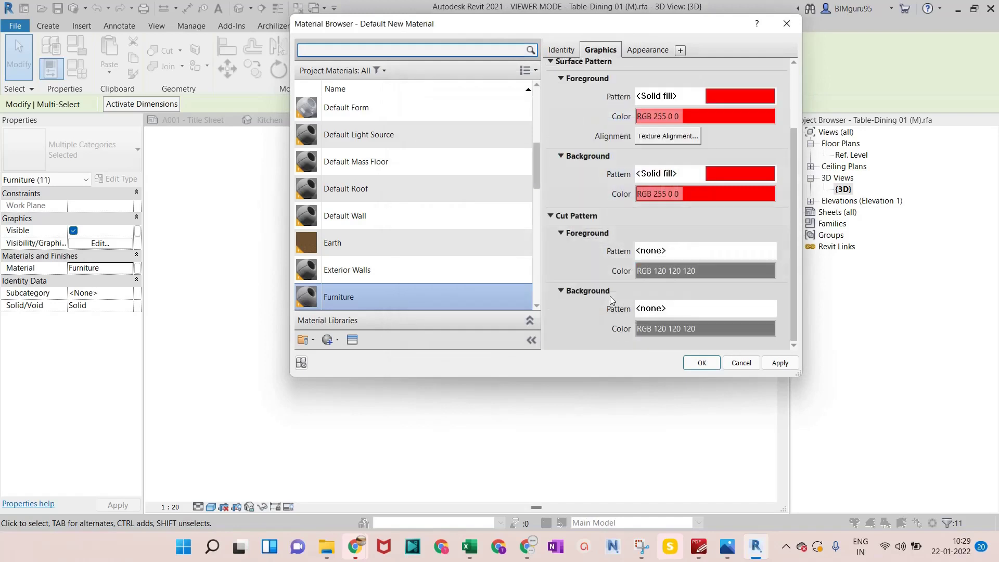
pyautogui.click(695, 251)
pyautogui.click(519, 190)
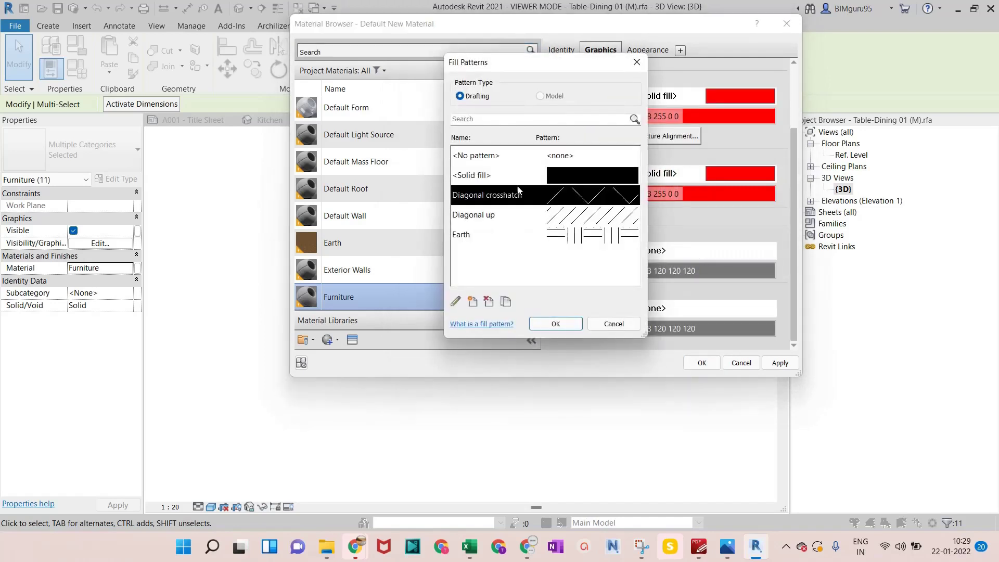
pyautogui.click(520, 176)
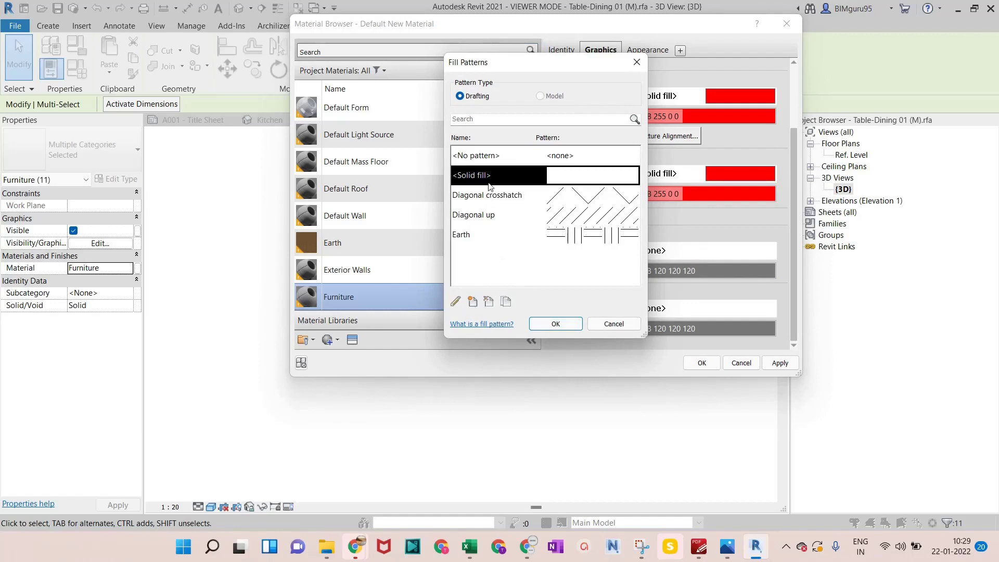
pyautogui.click(555, 324)
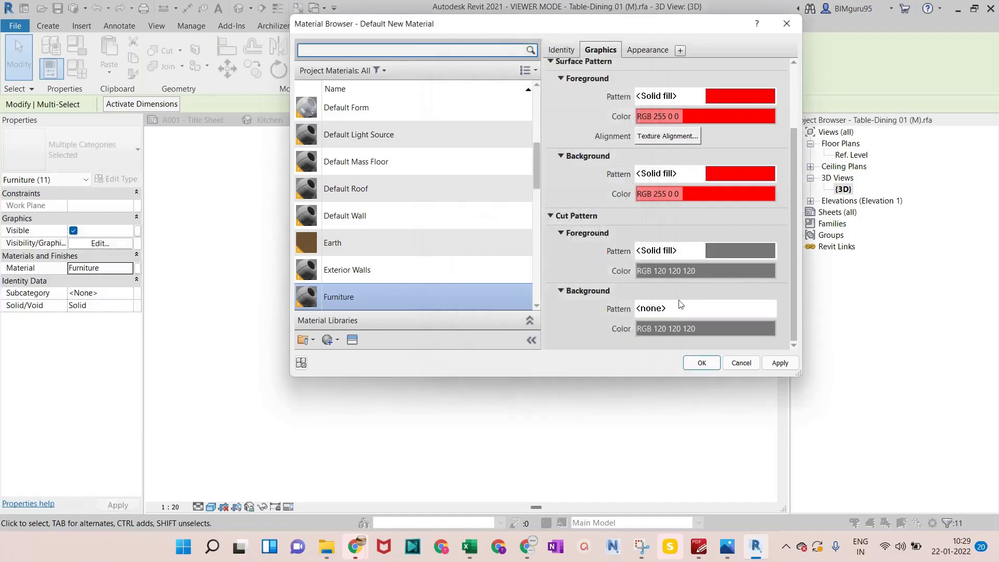
pyautogui.click(679, 271)
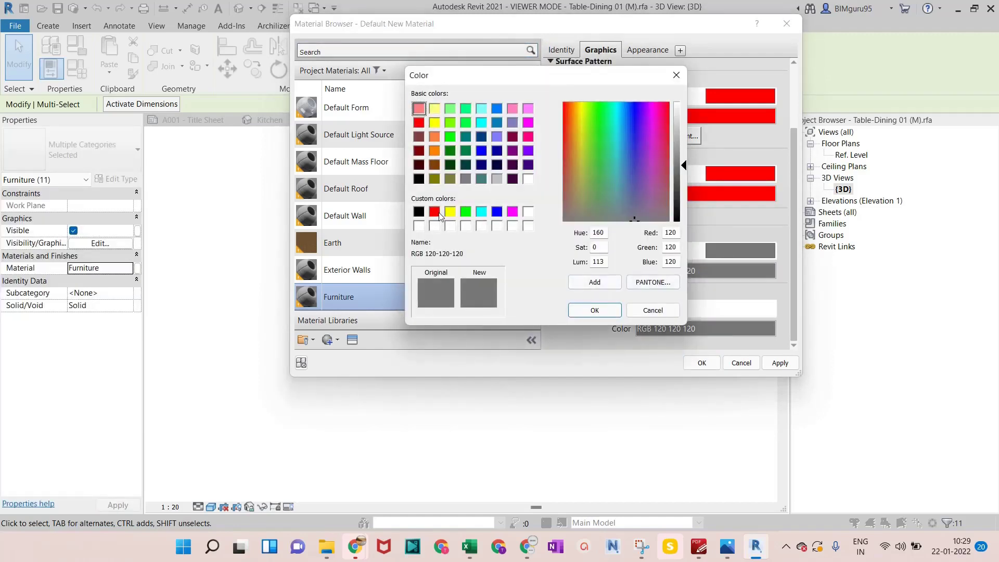
pyautogui.click(435, 212)
pyautogui.click(594, 309)
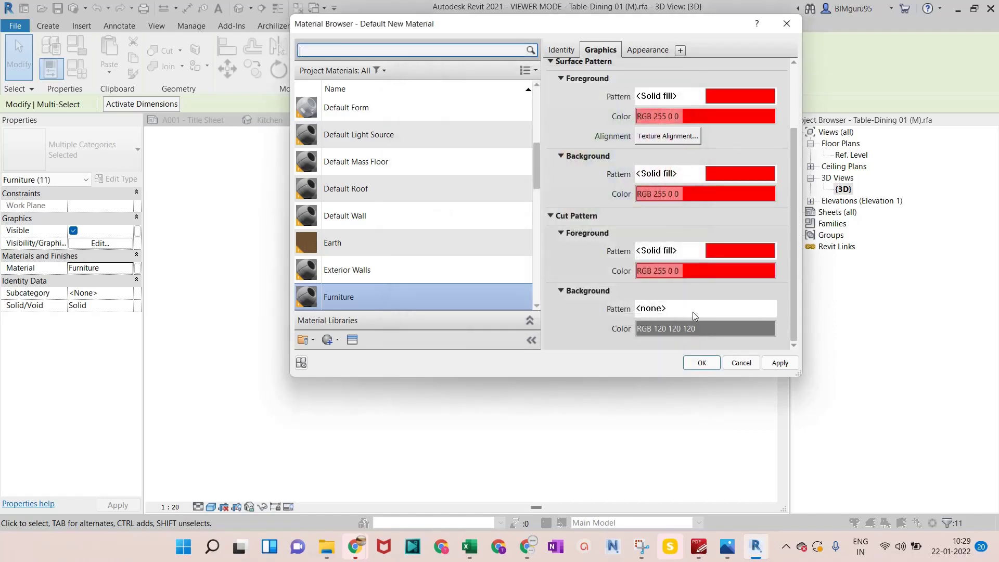
# Set the Furniture material's cut background pattern to Solid fill with the color Red (RGB 255 0 0).
pyautogui.click(692, 311)
pyautogui.click(479, 177)
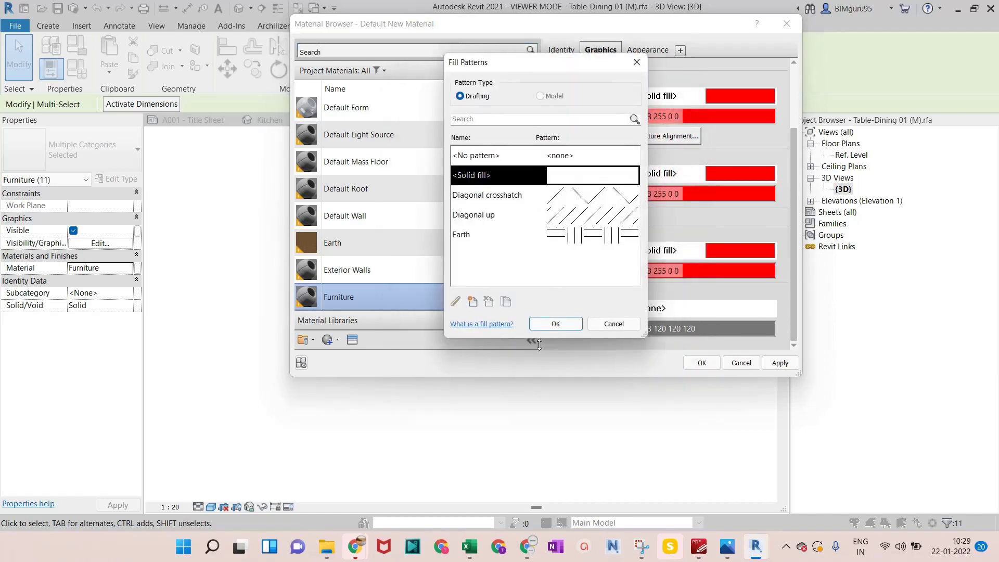
pyautogui.click(567, 324)
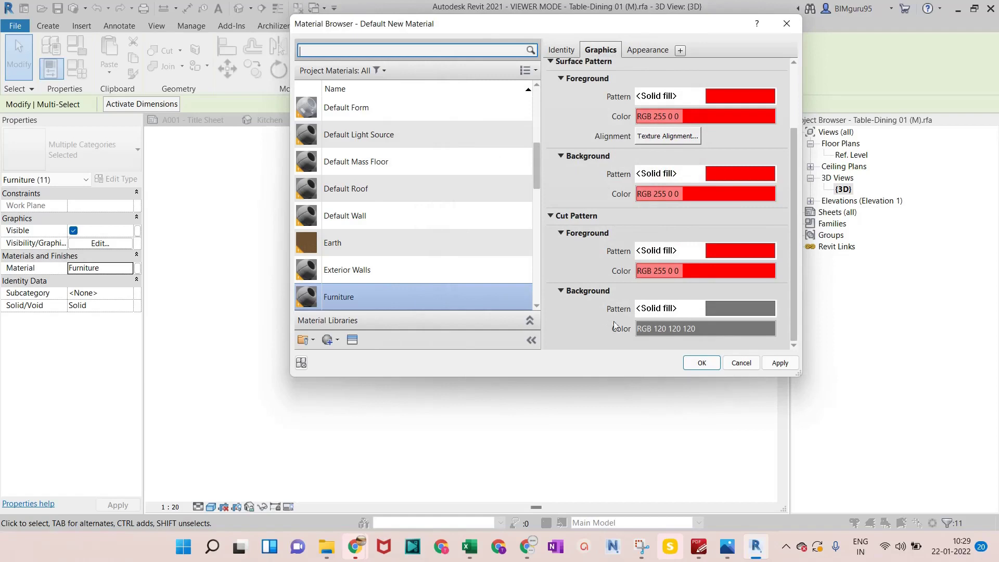
pyautogui.click(647, 330)
pyautogui.click(434, 212)
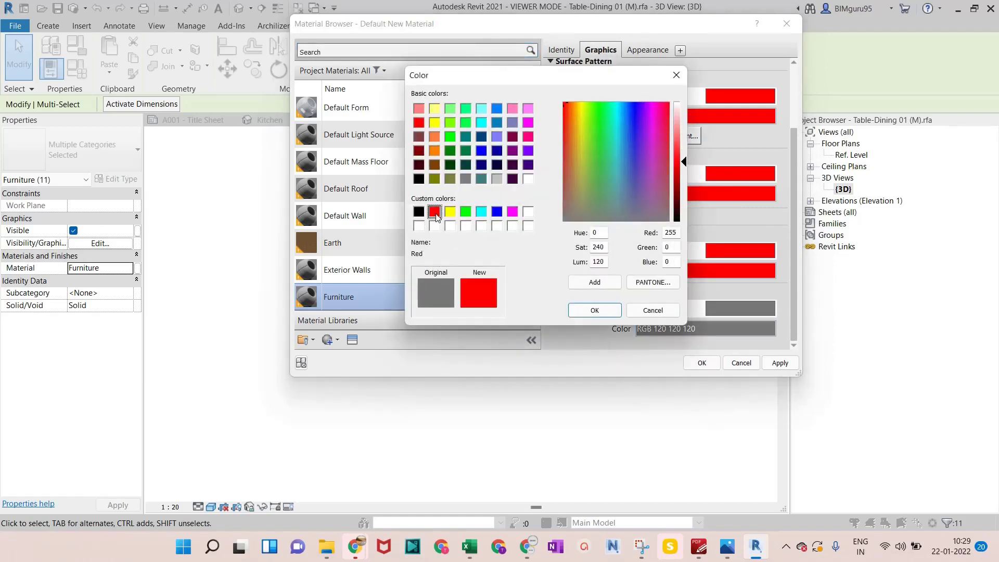
pyautogui.click(593, 310)
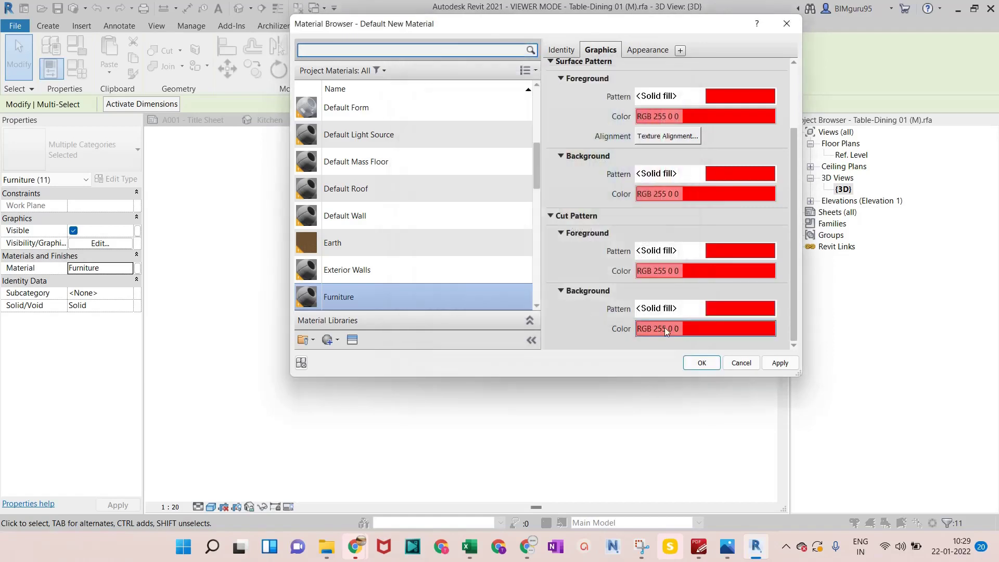
# Set the Furniture material's generic appearance color to Red (RGB 255 0 0) and accept the material settings.
pyautogui.scroll(3, 663, 327)
pyautogui.click(654, 51)
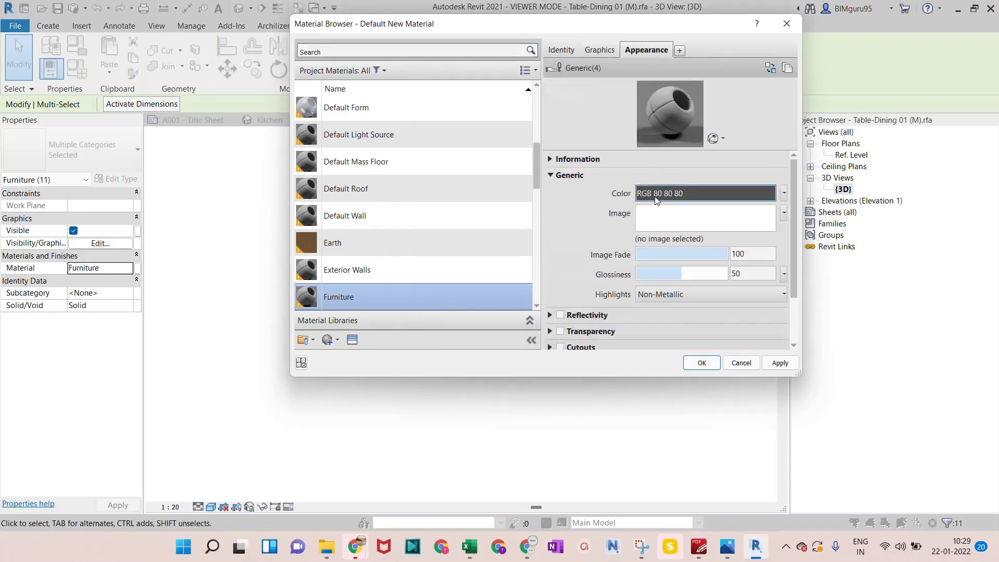
pyautogui.click(686, 191)
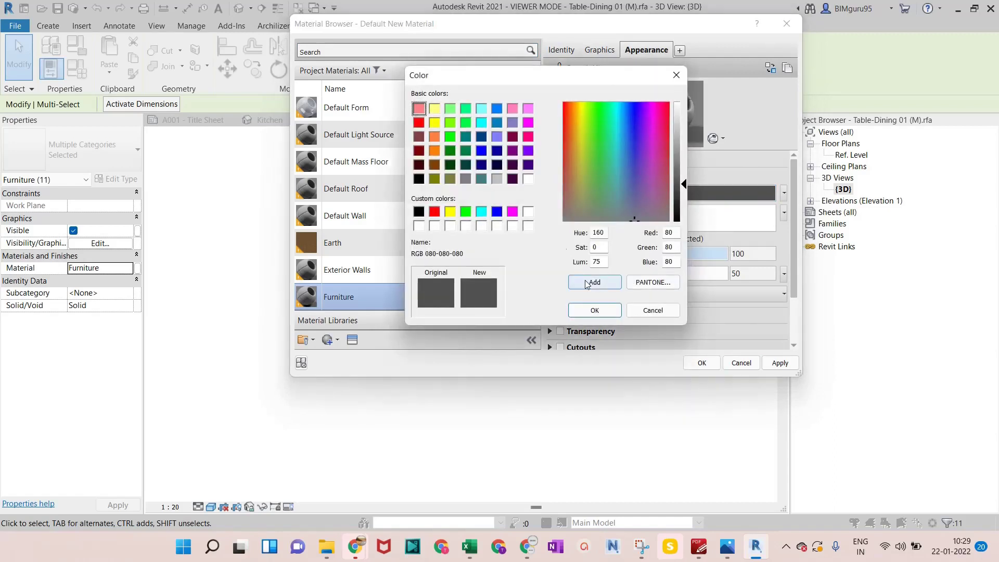
pyautogui.click(434, 212)
pyautogui.click(594, 310)
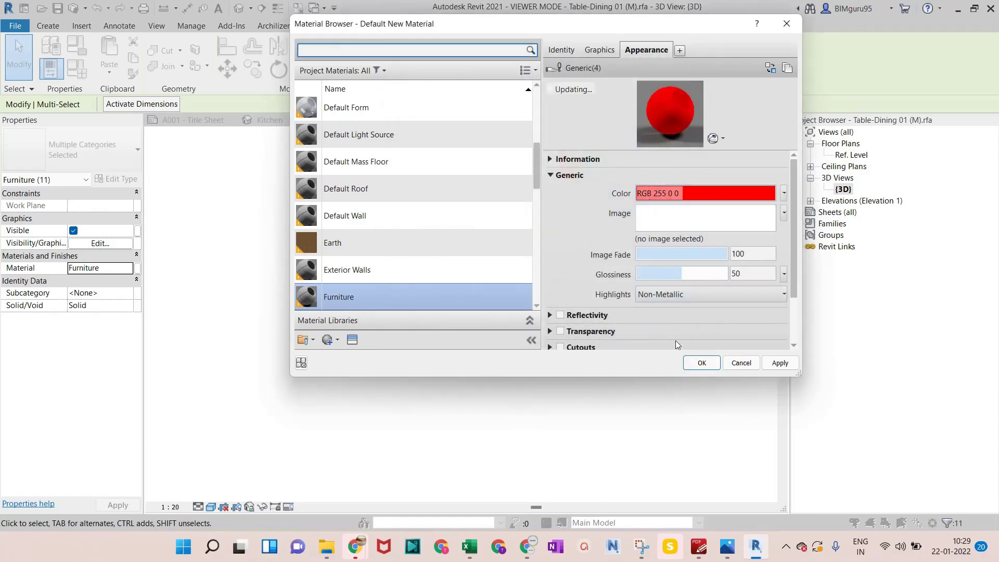
pyautogui.scroll(-3, 611, 323)
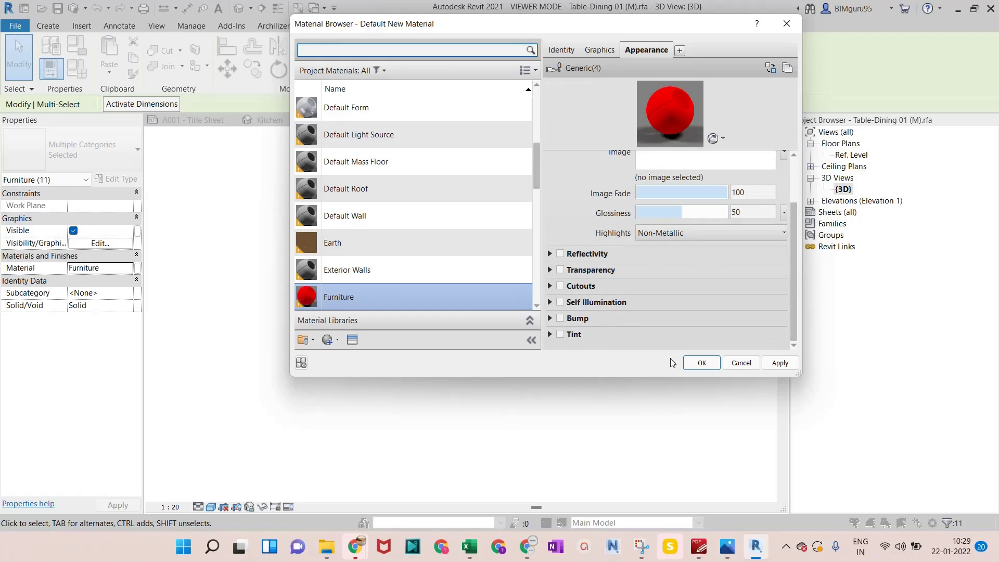
pyautogui.click(701, 364)
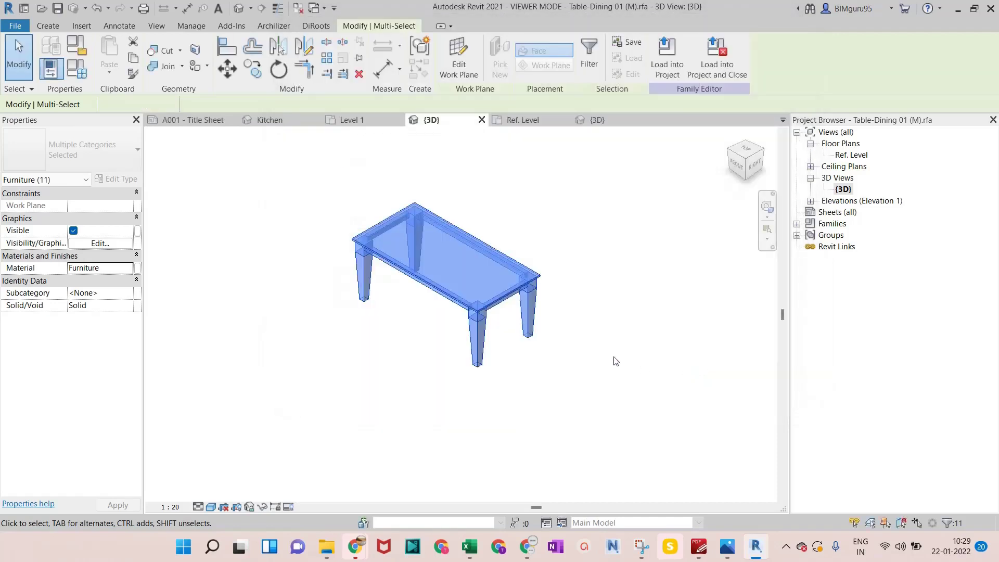
# Select all parts of the table in the 3D view and assign the Furniture material to them.
pyautogui.click(348, 332)
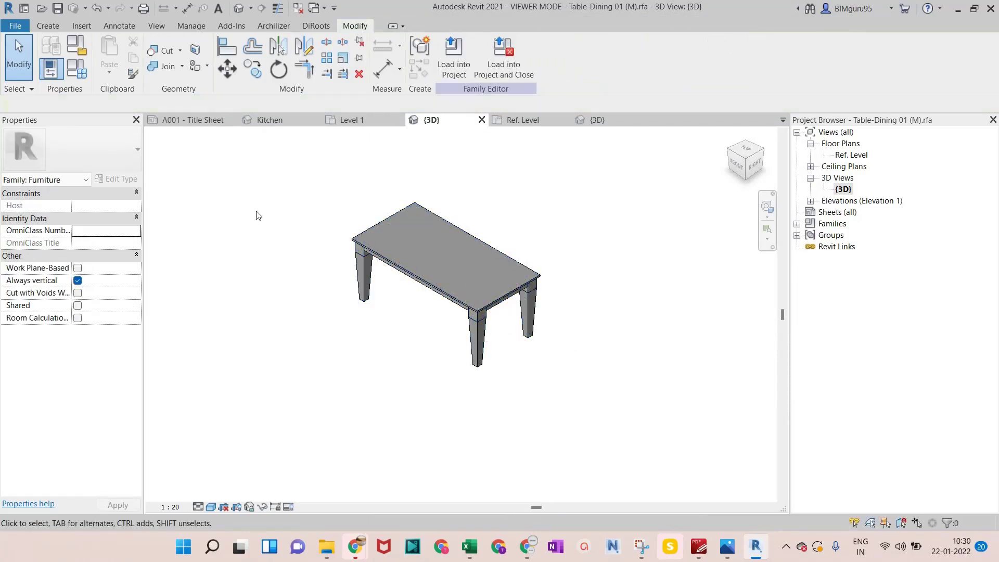
pyautogui.moveTo(253, 176); pyautogui.dragTo(652, 375)
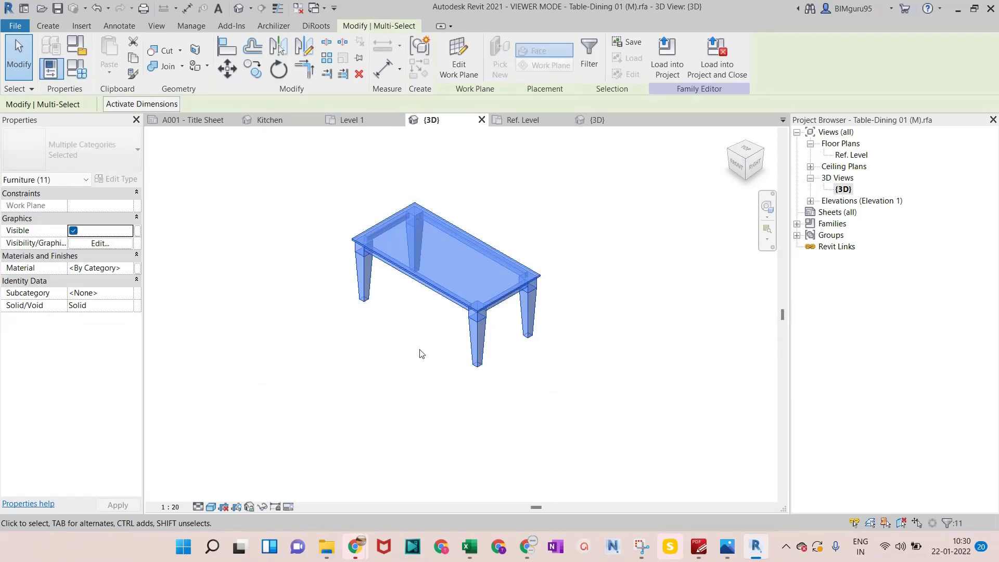
pyautogui.click(128, 269)
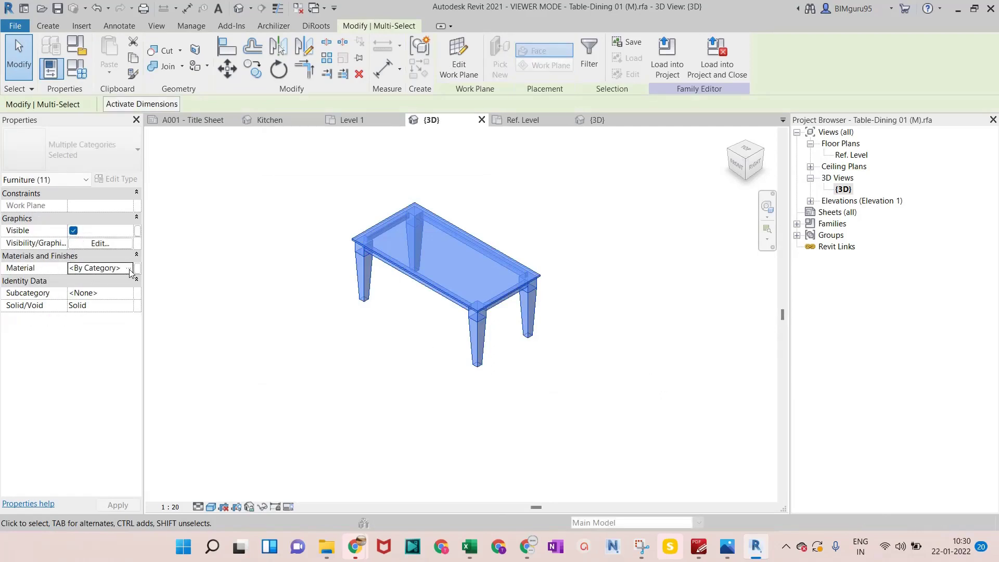
pyautogui.click(130, 268)
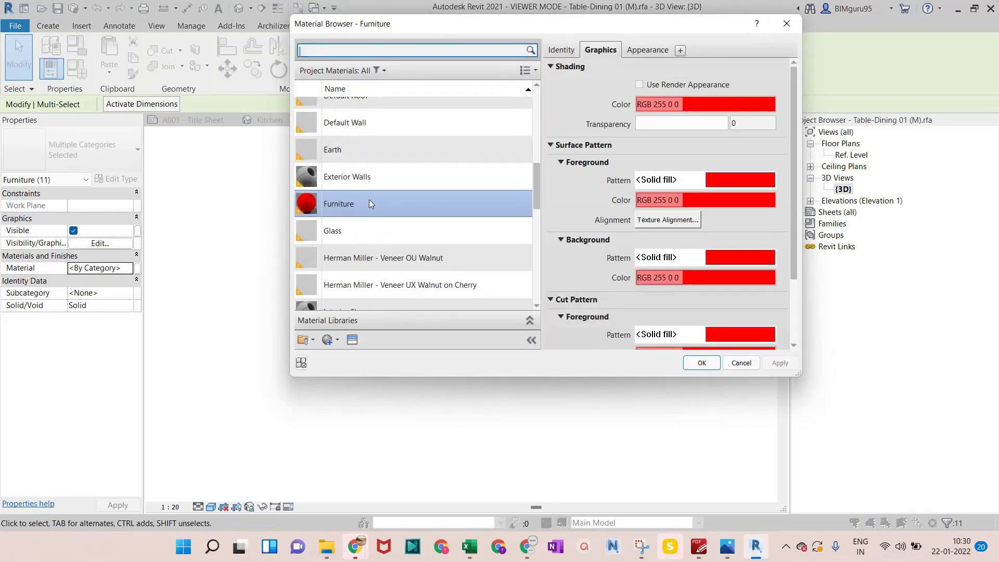
pyautogui.click(701, 363)
pyautogui.click(326, 319)
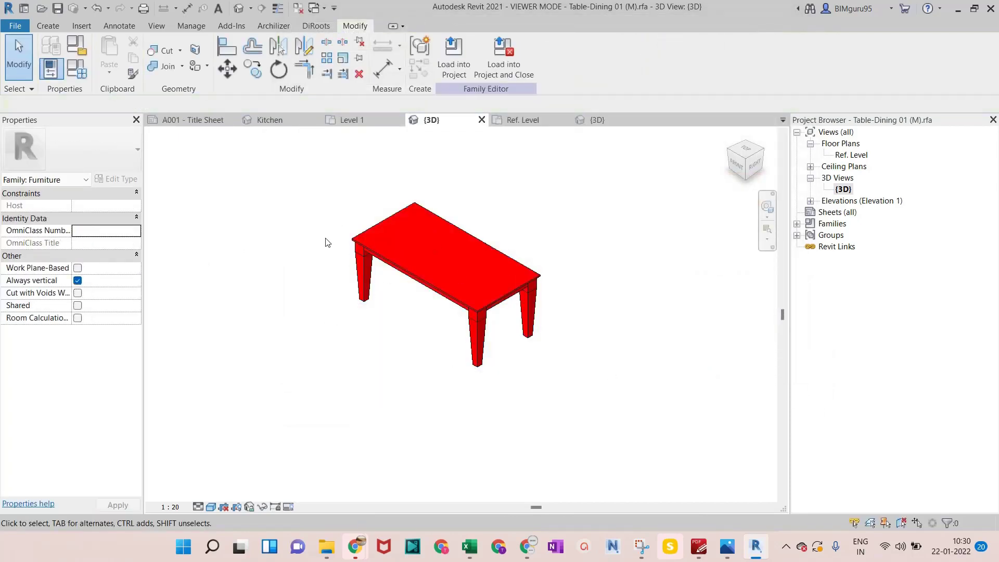
pyautogui.moveTo(317, 167); pyautogui.dragTo(574, 391)
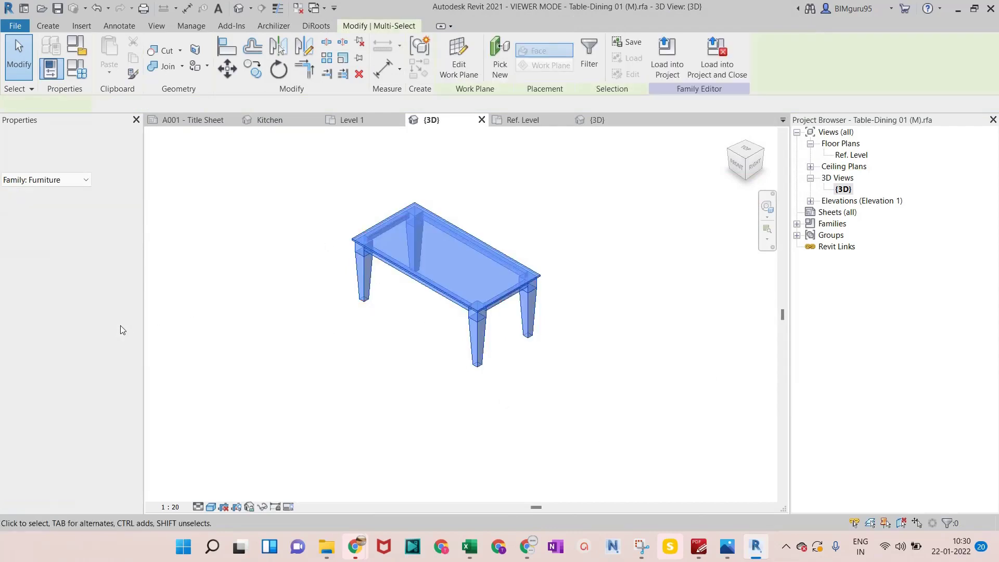
pyautogui.click(471, 395)
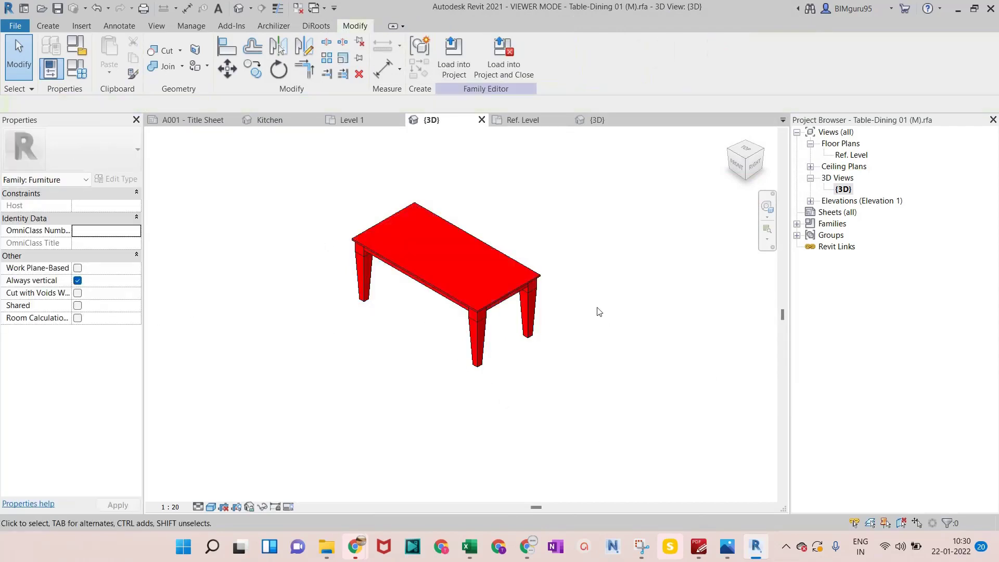
# View the family's Ref. Level plan and load the family into the project, overwriting the existing version and its parameter values.
pyautogui.doubleClick(873, 155)
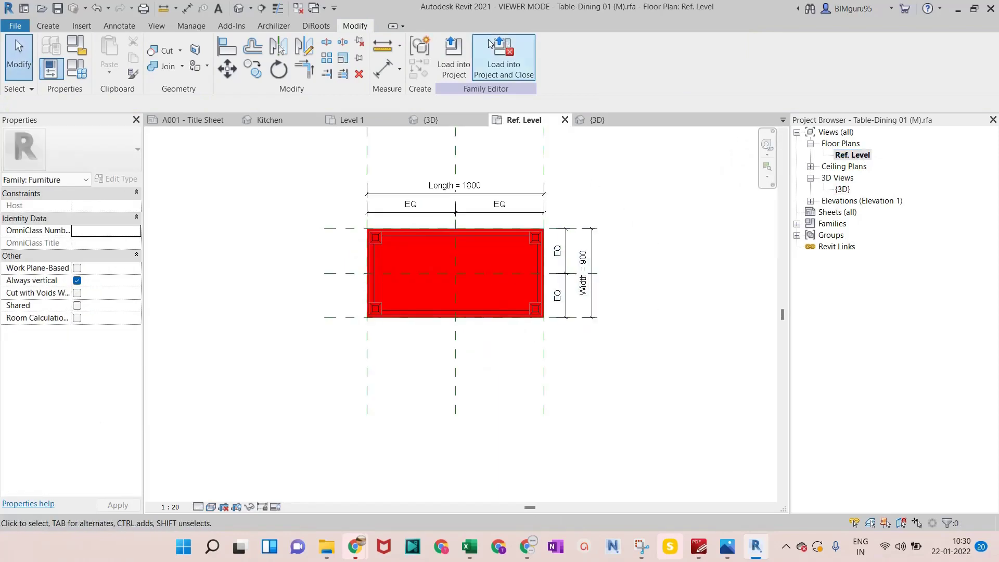
pyautogui.click(453, 58)
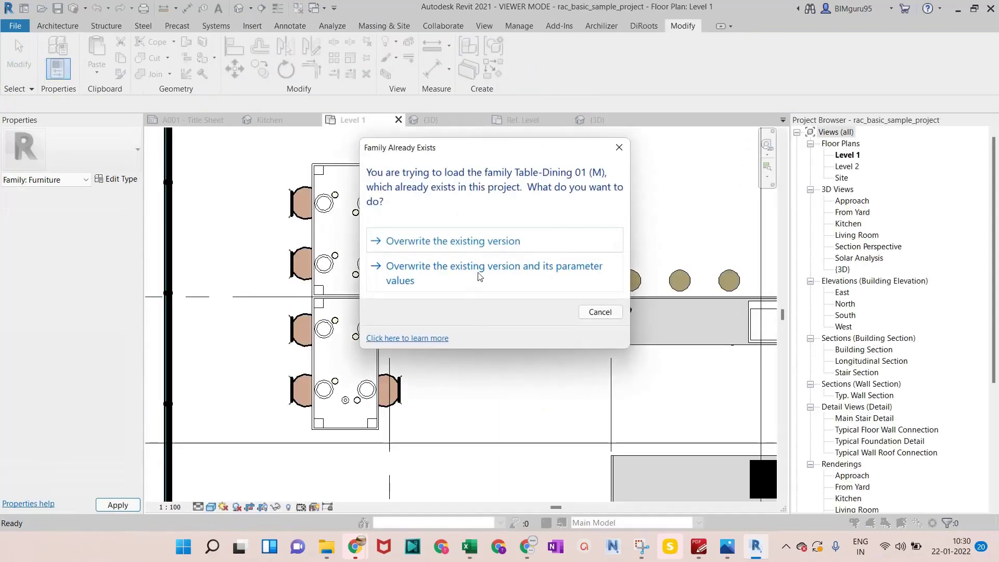
pyautogui.click(471, 275)
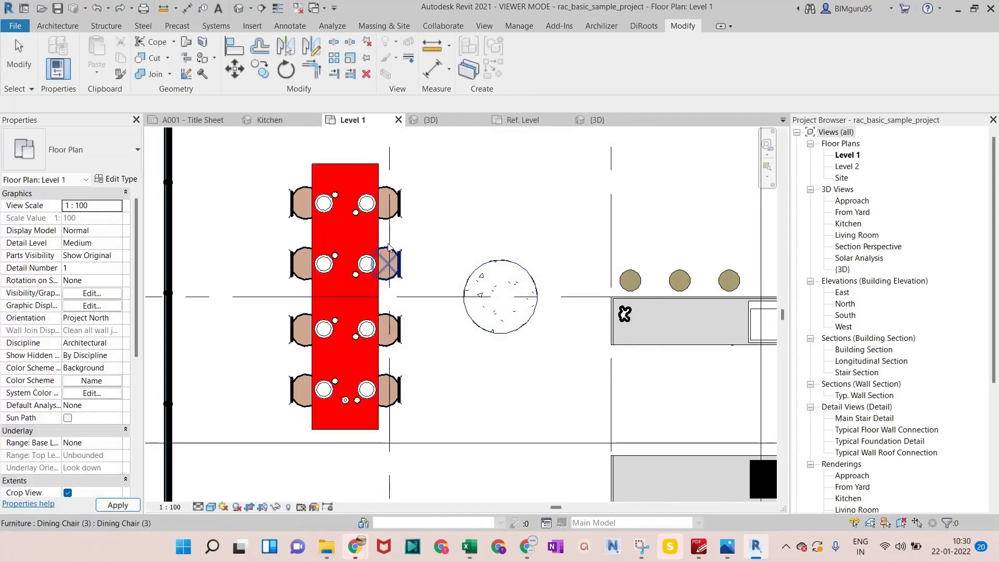
pyautogui.scroll(1, 351, 176)
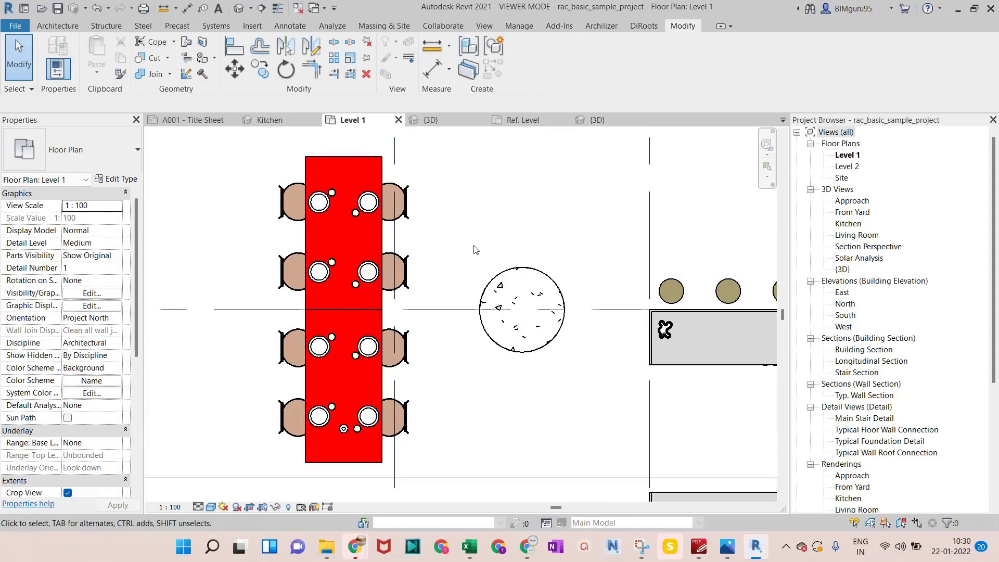
# Open the dining table family's Ref. Level plan and filter the selected elements to only Detail Items and Lines (Furniture).
pyautogui.doubleClick(373, 166)
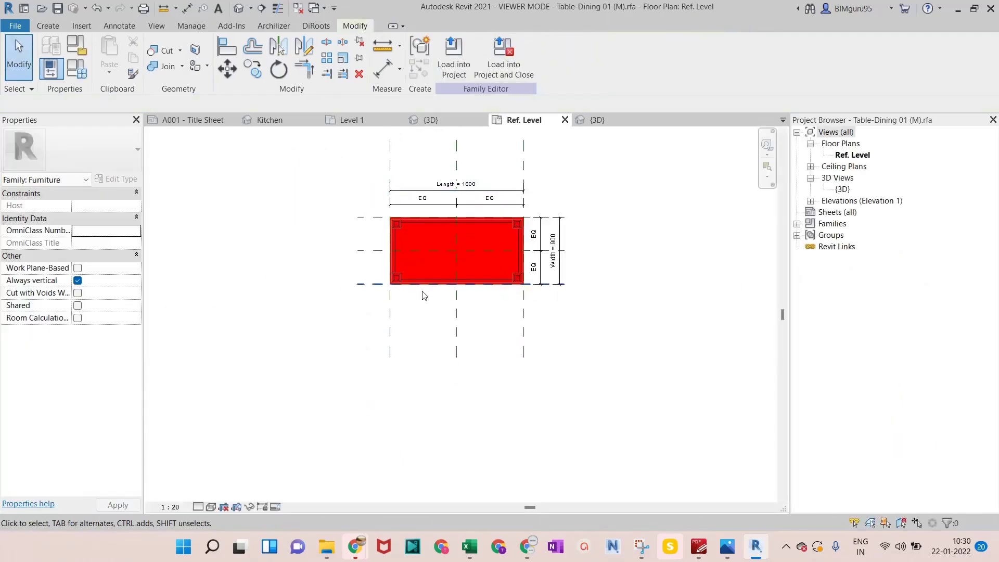
pyautogui.scroll(3, 423, 291)
pyautogui.moveTo(307, 143); pyautogui.dragTo(633, 336)
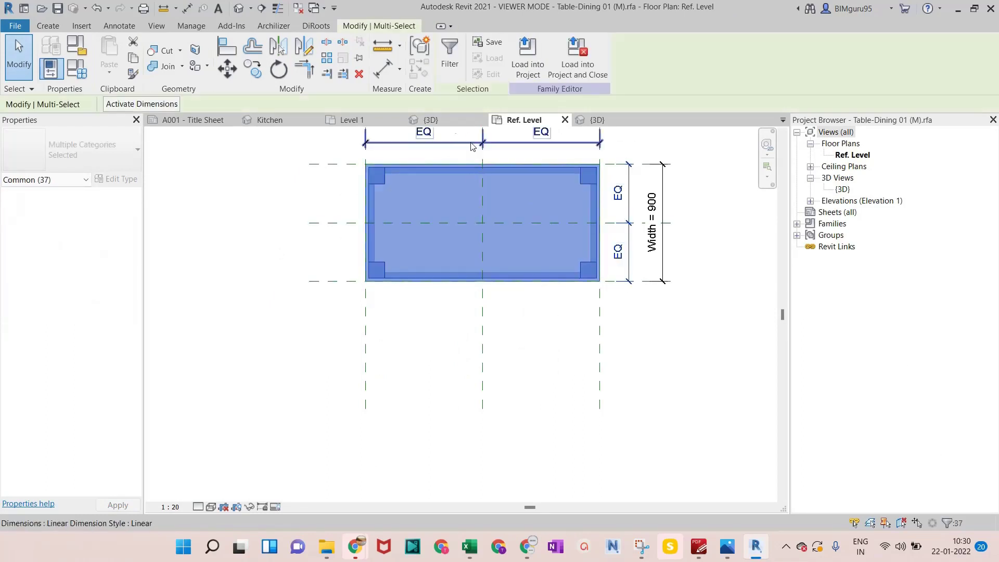
pyautogui.click(443, 64)
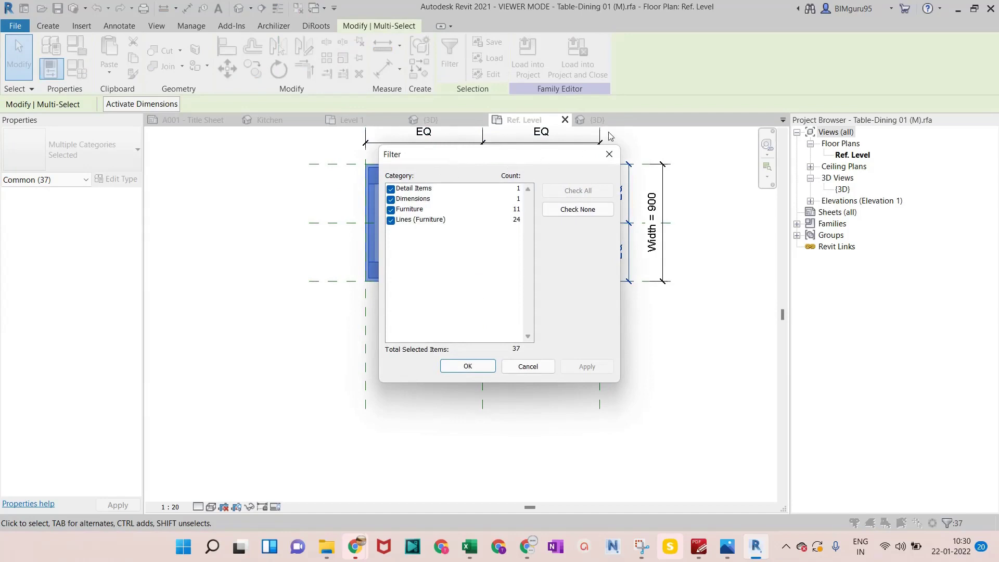
pyautogui.moveTo(494, 154); pyautogui.dragTo(758, 53)
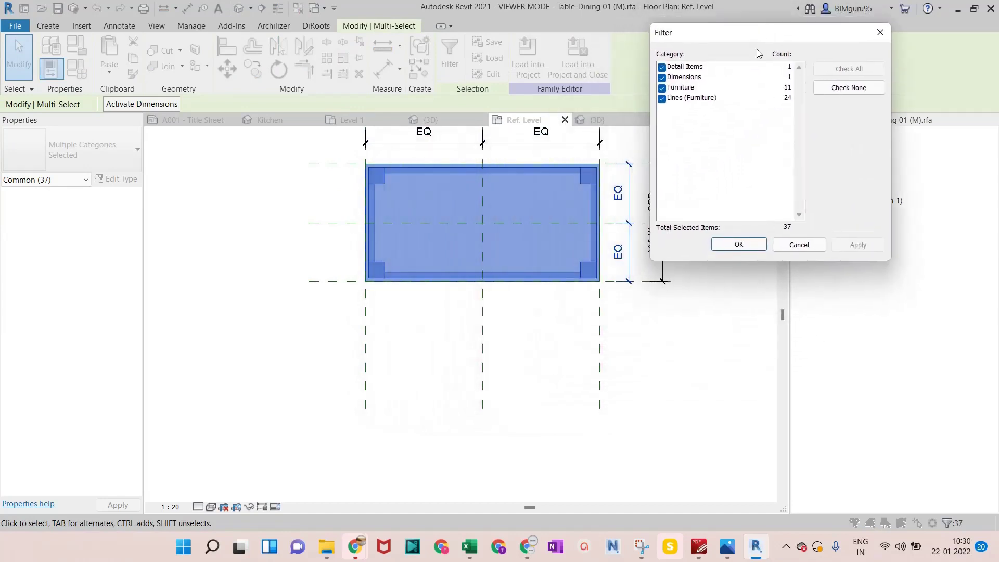
pyautogui.click(662, 77)
pyautogui.click(624, 285)
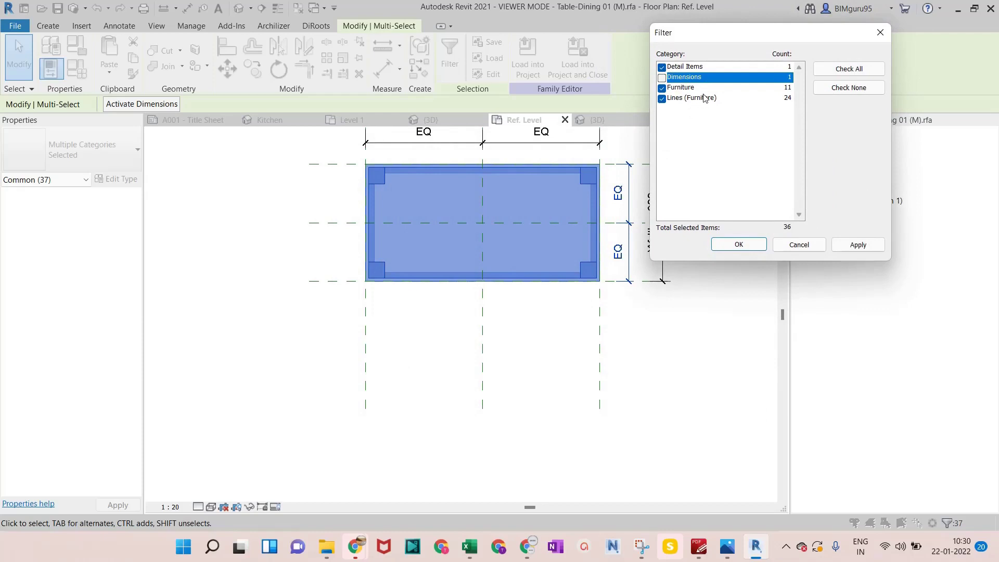
pyautogui.click(662, 88)
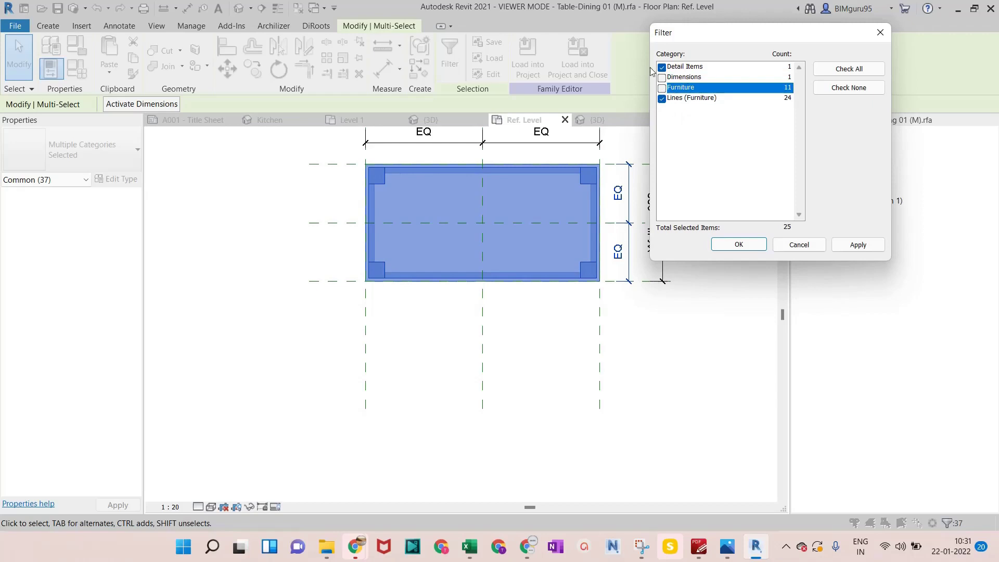
pyautogui.click(738, 245)
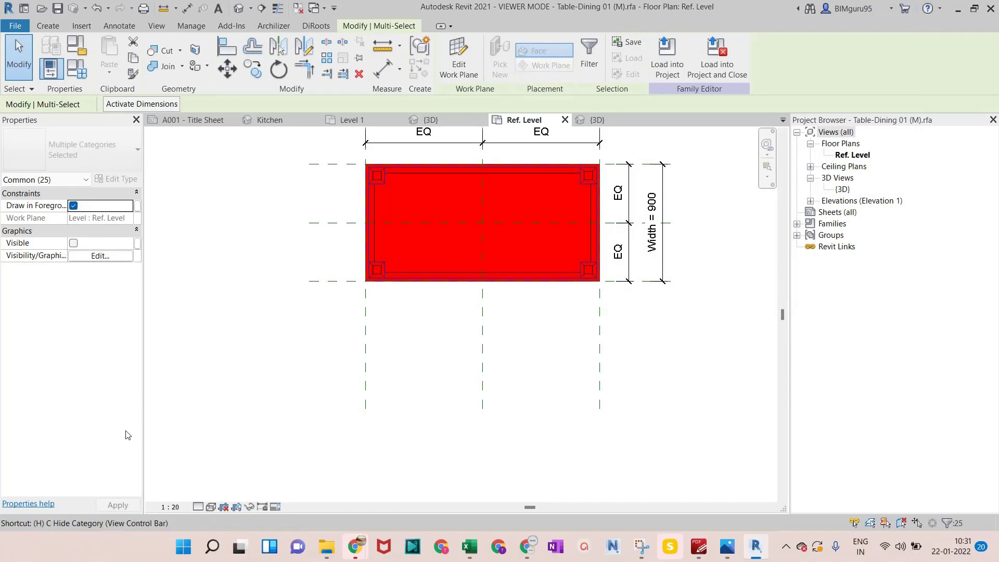
# Temporarily isolate the selected detail item and symbolic furniture lines in the plan and turn on their Visible property.
pyautogui.press('h')
pyautogui.press('i')
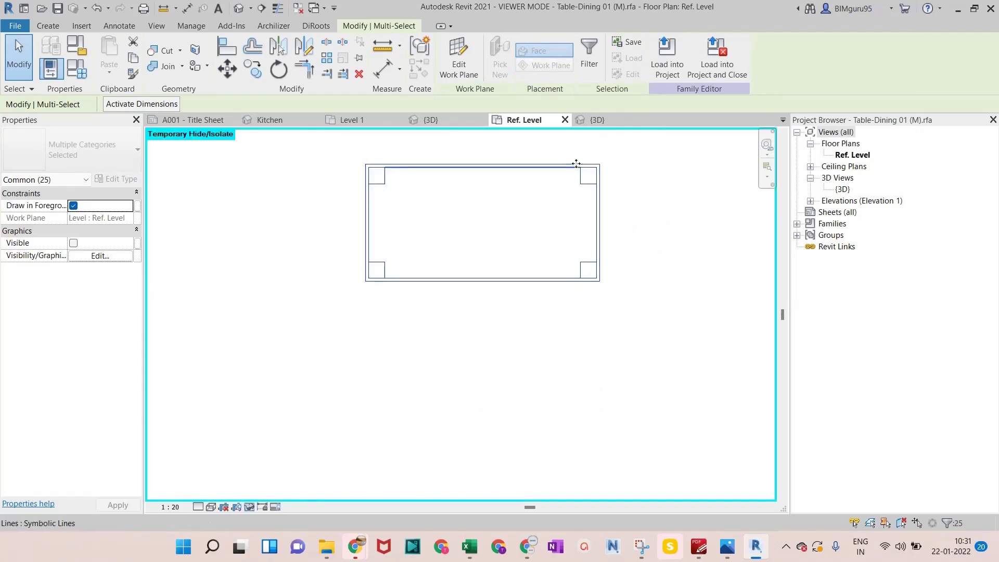
pyautogui.scroll(4, 526, 167)
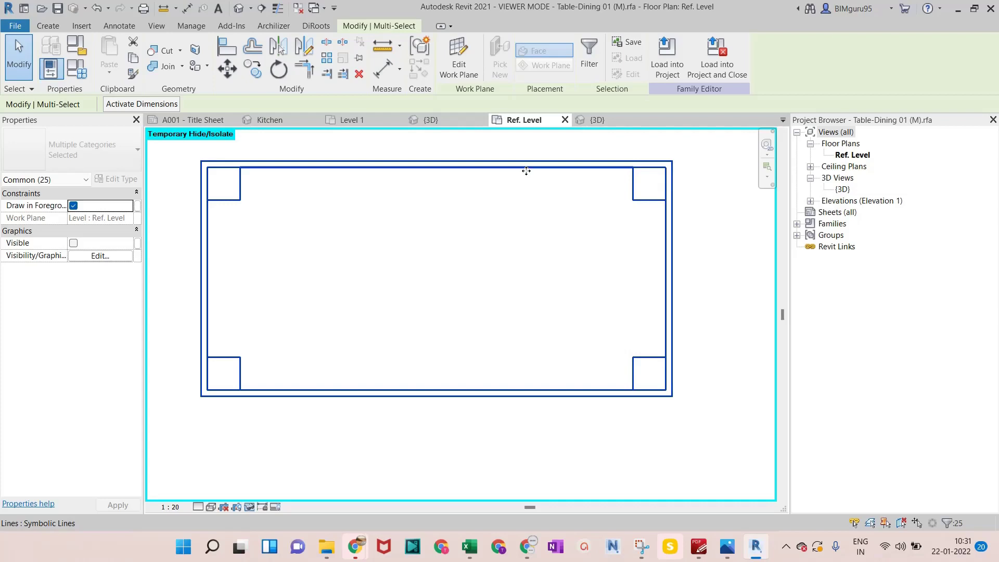
pyautogui.scroll(-2, 526, 170)
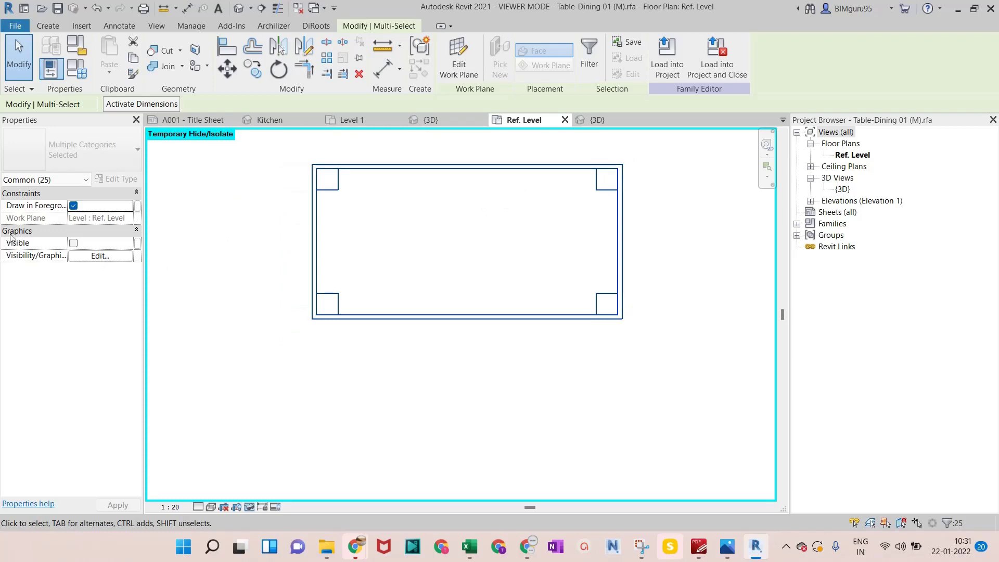
pyautogui.click(73, 243)
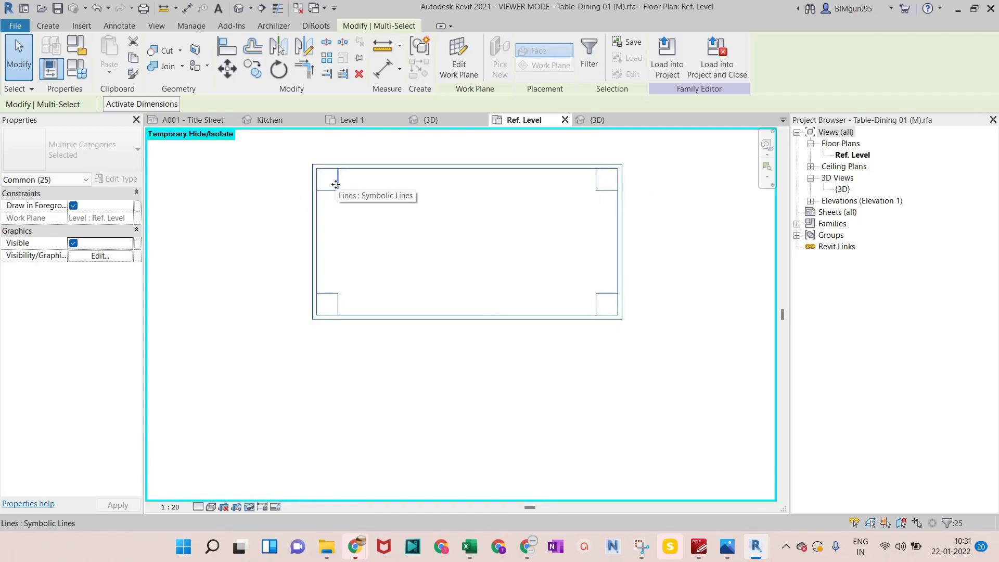
# Select all of the table's solid geometry in the family's 3D view and review its element visibility settings, including Plan/RCP display.
pyautogui.doubleClick(842, 190)
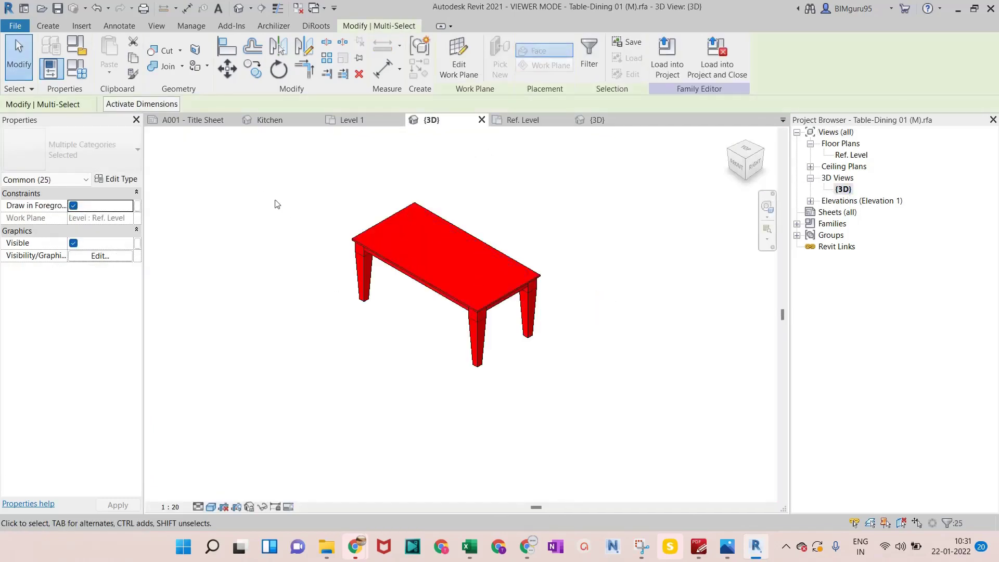
pyautogui.moveTo(260, 190); pyautogui.dragTo(650, 412)
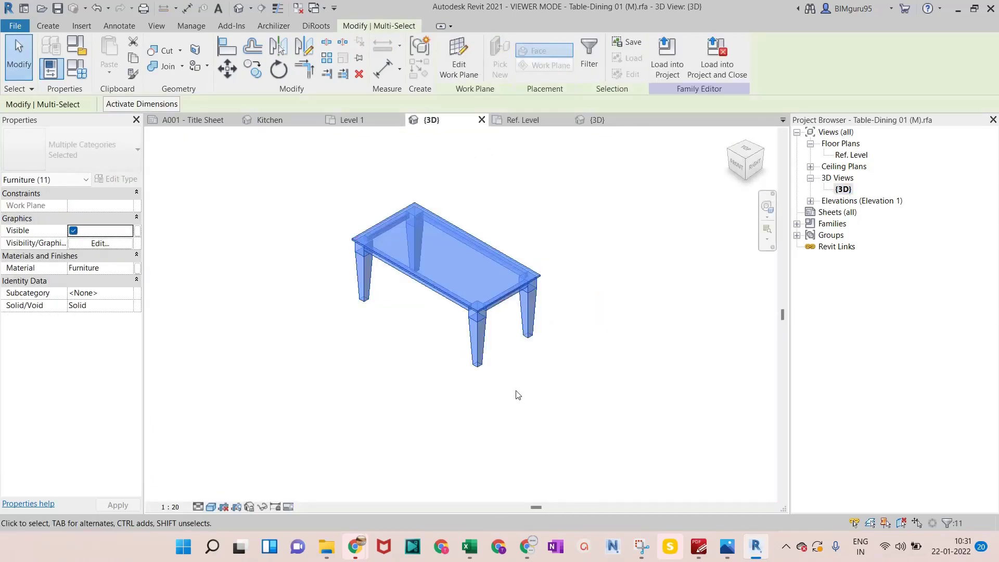
pyautogui.click(93, 243)
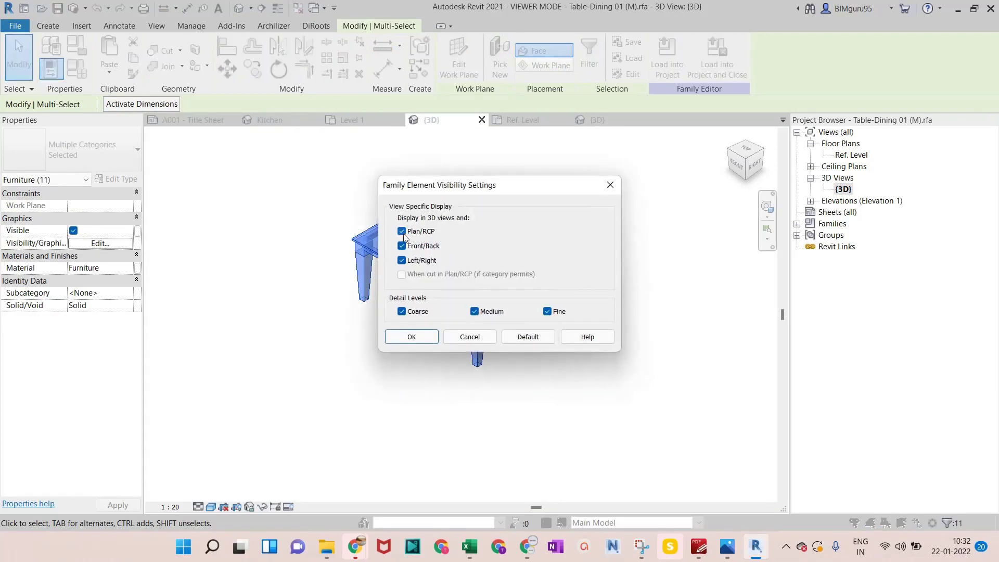
pyautogui.click(410, 337)
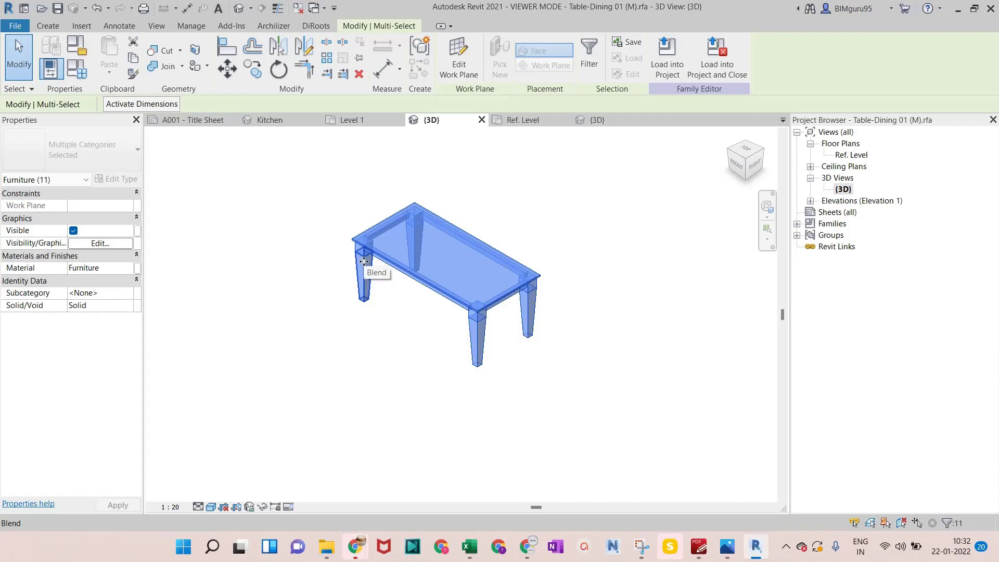
# Load the table family from its Ref. Level plan into the project, overwriting the existing version and its parameter values.
pyautogui.doubleClick(850, 155)
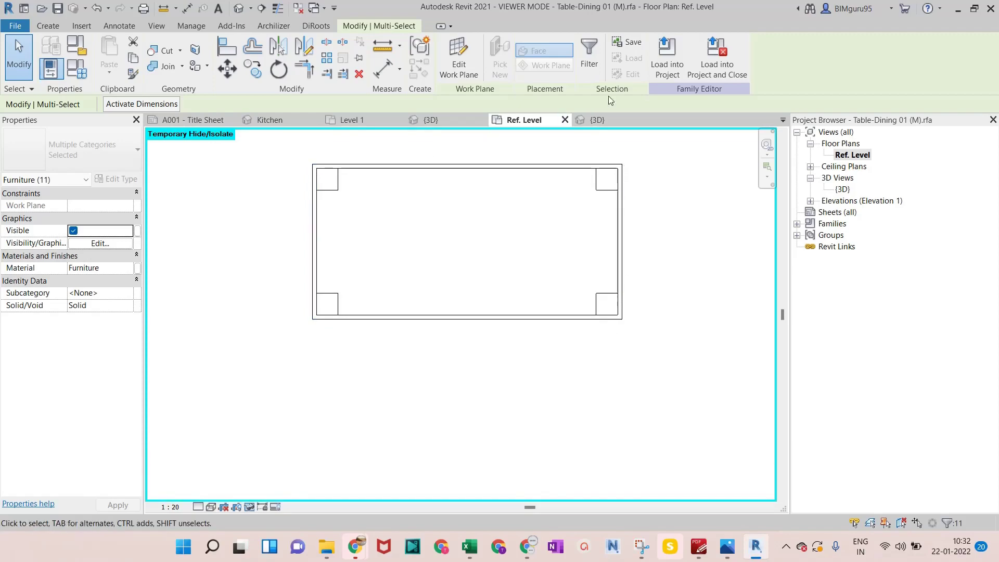
pyautogui.click(666, 57)
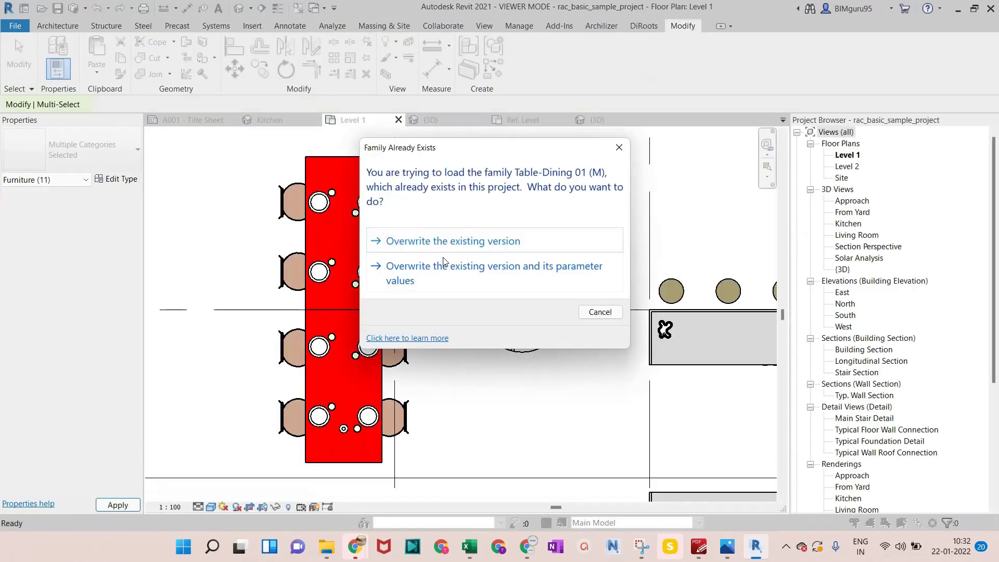
pyautogui.click(446, 274)
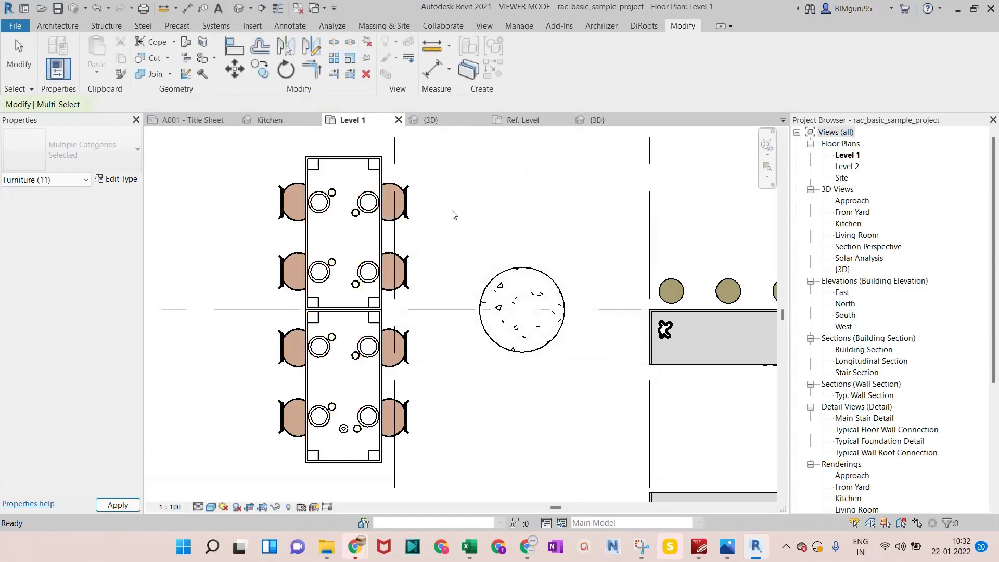
pyautogui.click(454, 214)
pyautogui.scroll(2, 313, 207)
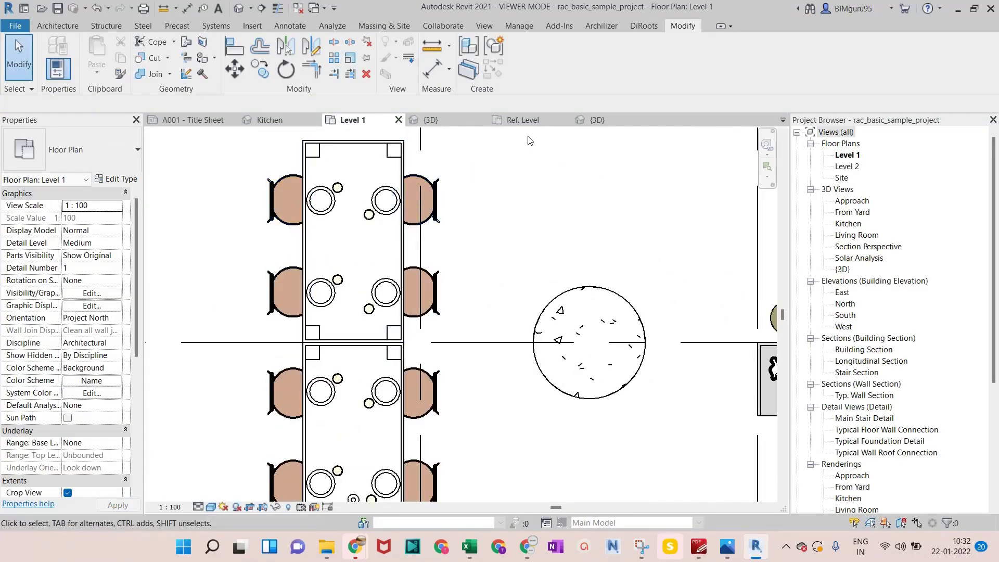
# Show the upper dining table of the Level 1 plan in a 3D selection box and examine the tables there.
pyautogui.click(404, 160)
pyautogui.click(385, 74)
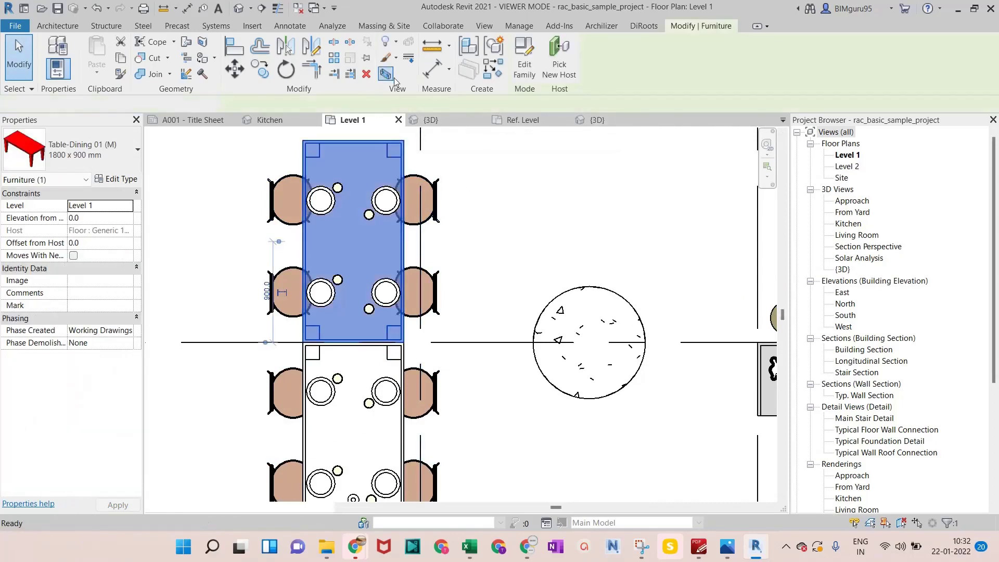
pyautogui.click(650, 180)
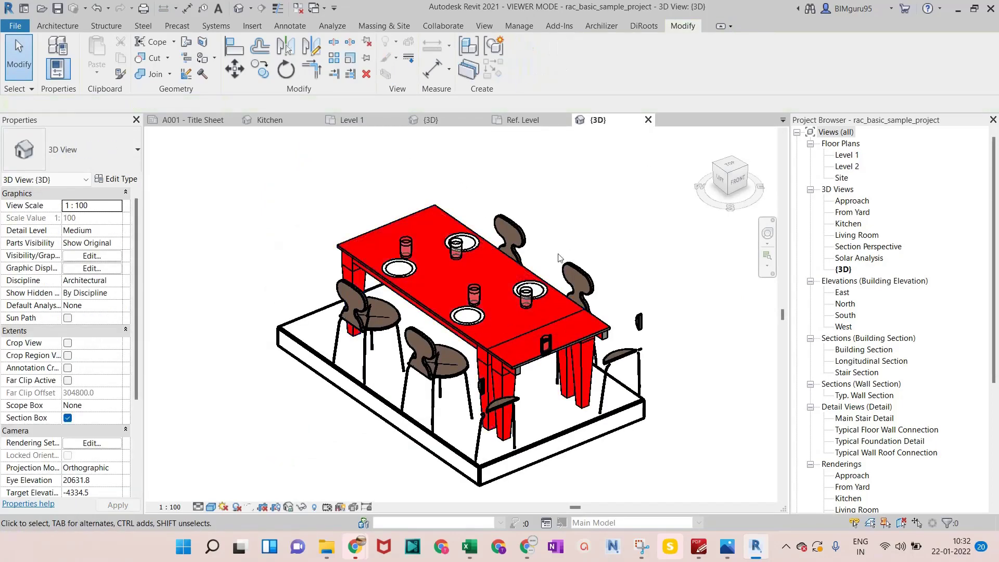
pyautogui.scroll(3, 478, 343)
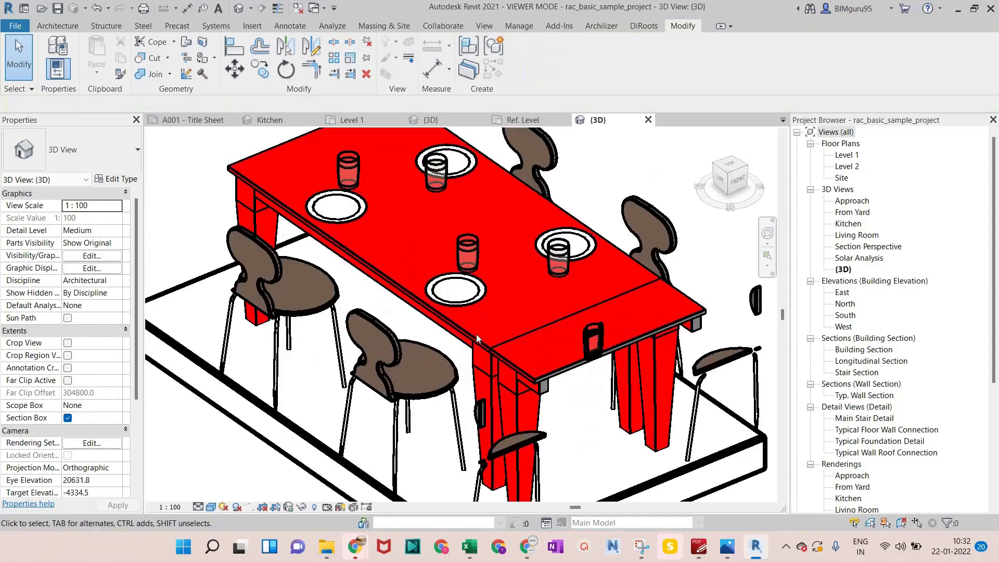
pyautogui.click(504, 362)
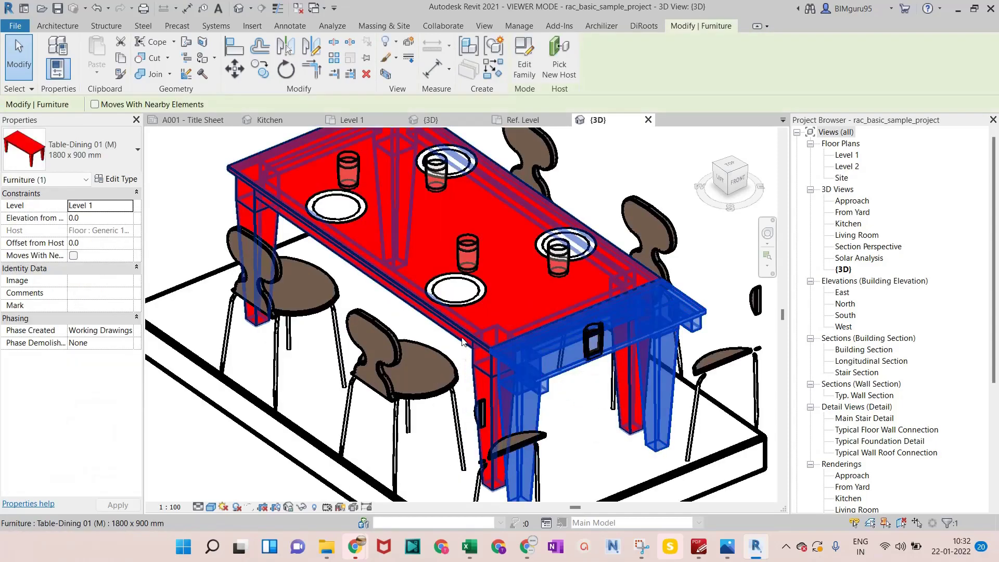
pyautogui.scroll(-4, 462, 341)
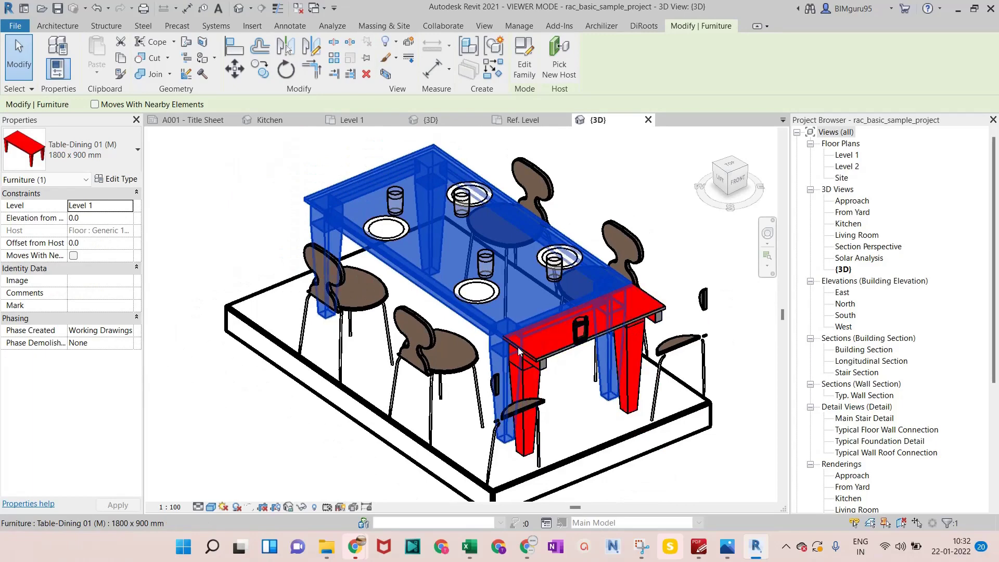
pyautogui.scroll(-3, 518, 352)
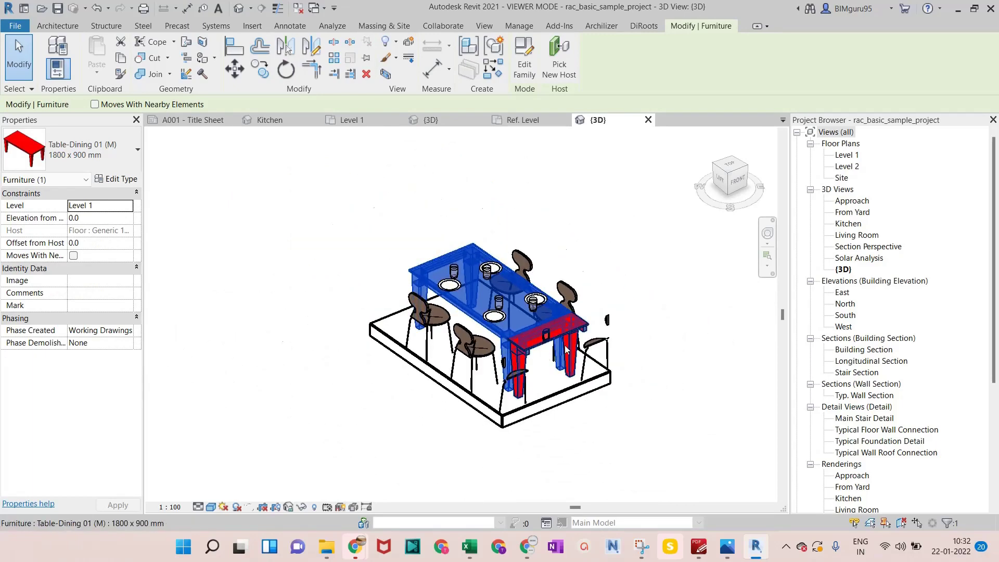
pyautogui.scroll(2, 566, 349)
pyautogui.click(204, 227)
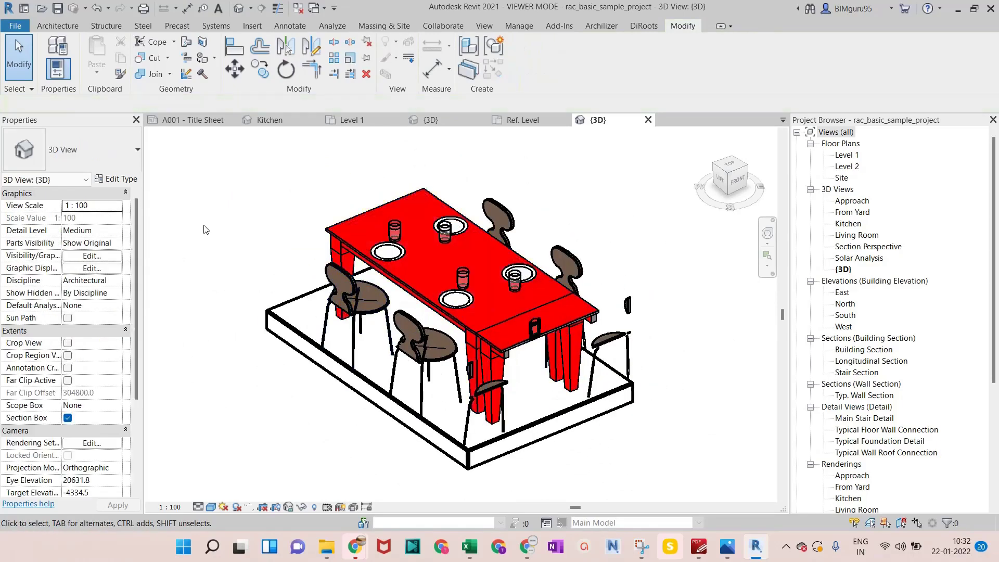
# Turn off the 3D view's section box and create a new selection box around the other dining table.
pyautogui.click(67, 418)
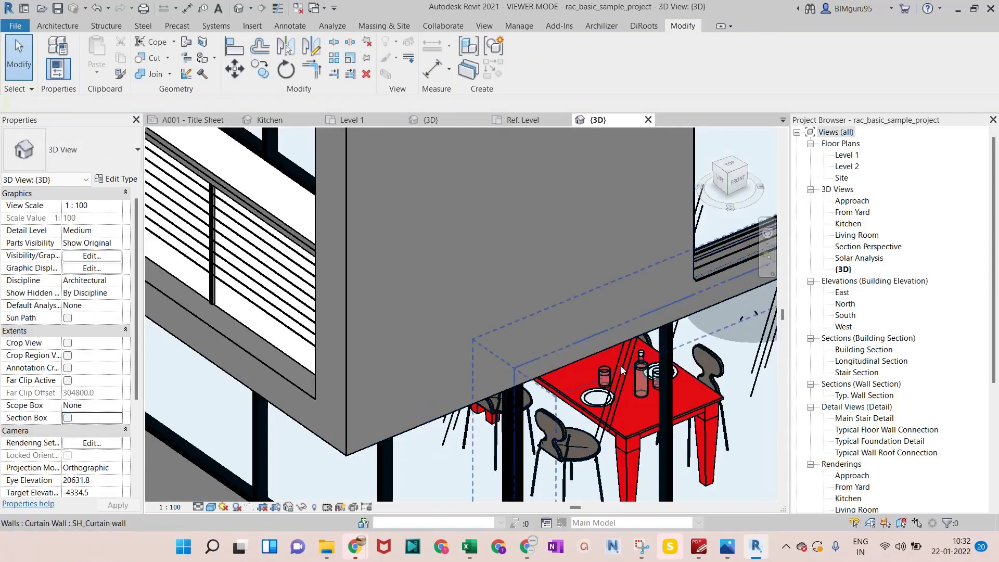
pyautogui.click(597, 416)
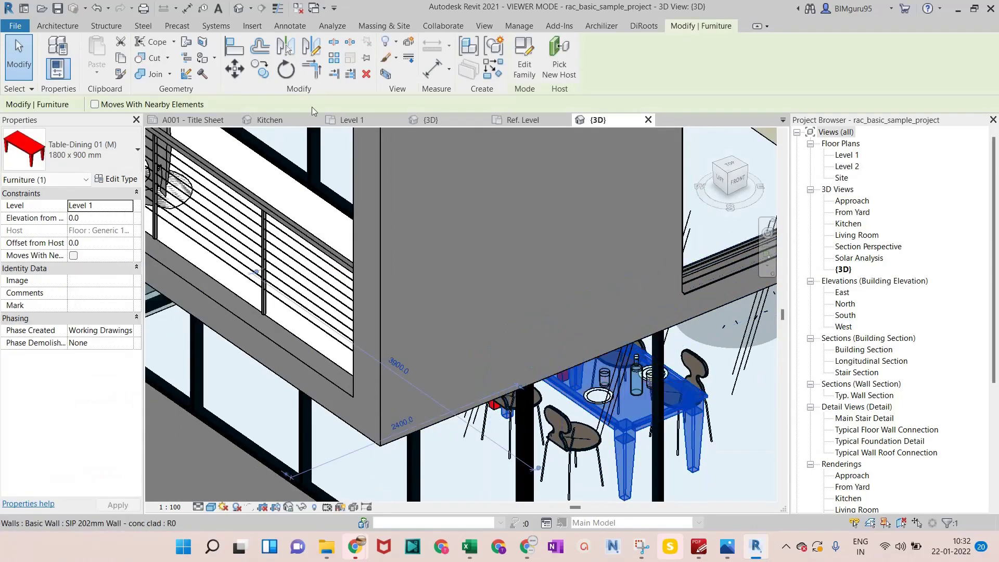
pyautogui.click(386, 74)
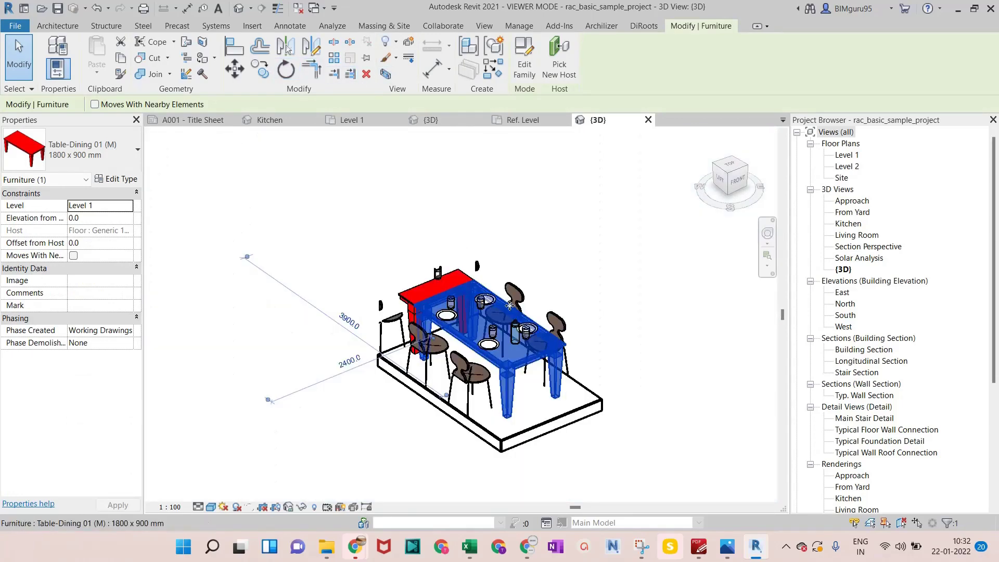
pyautogui.click(480, 223)
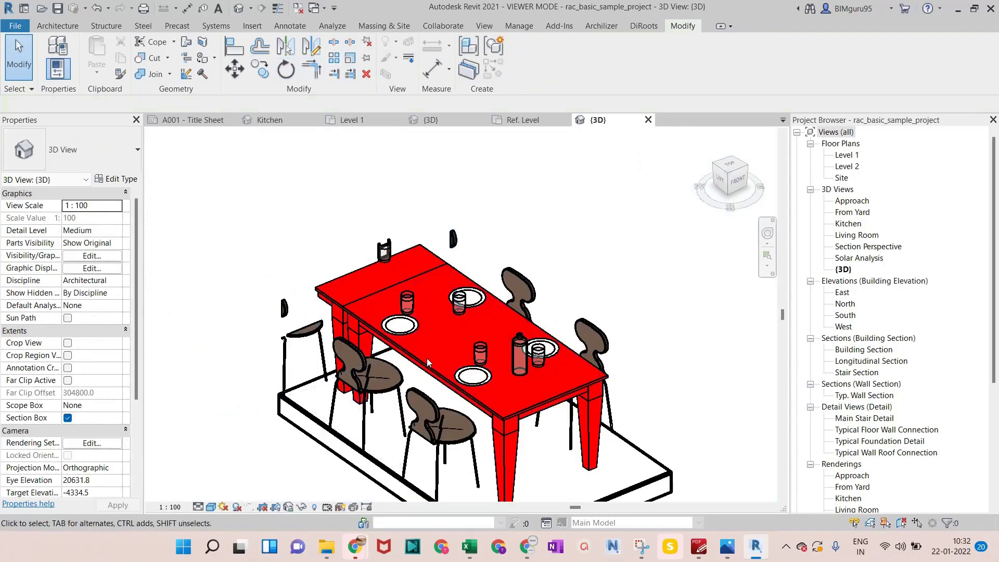
pyautogui.scroll(2, 424, 346)
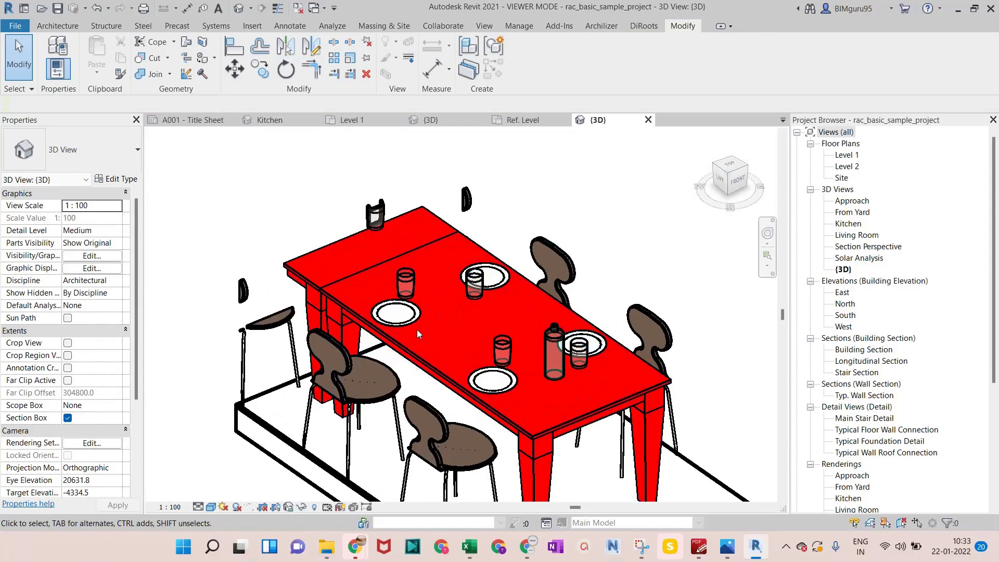
# Compare the table family's Ref. Level plan with the tables in the project's Level 1 plan and 3D view.
pyautogui.click(530, 123)
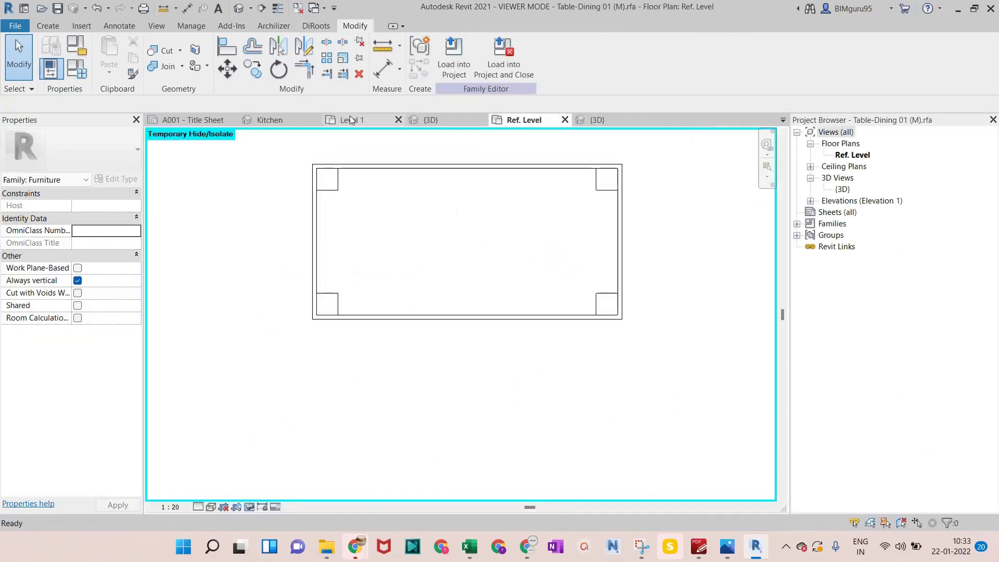
pyautogui.click(350, 120)
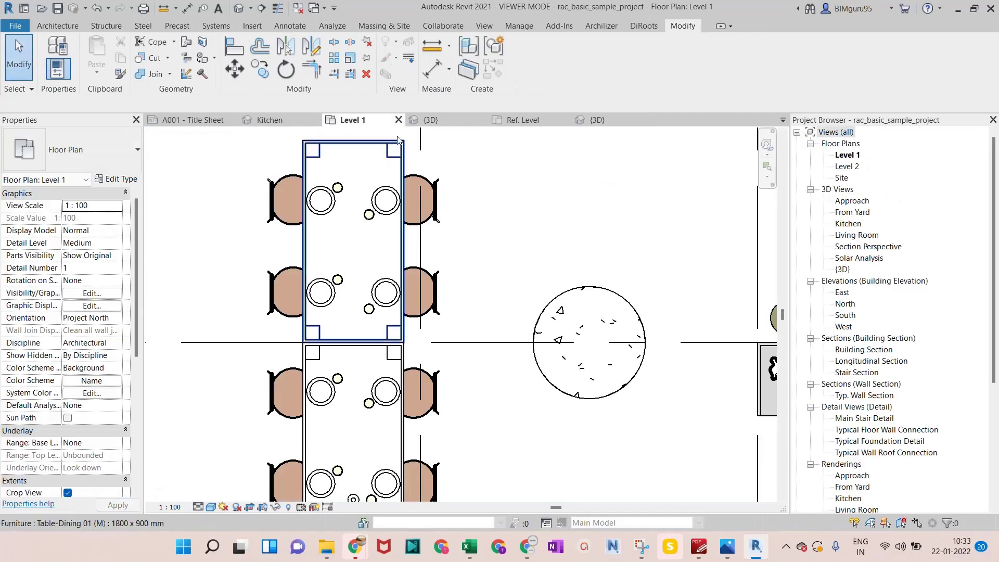
pyautogui.click(597, 120)
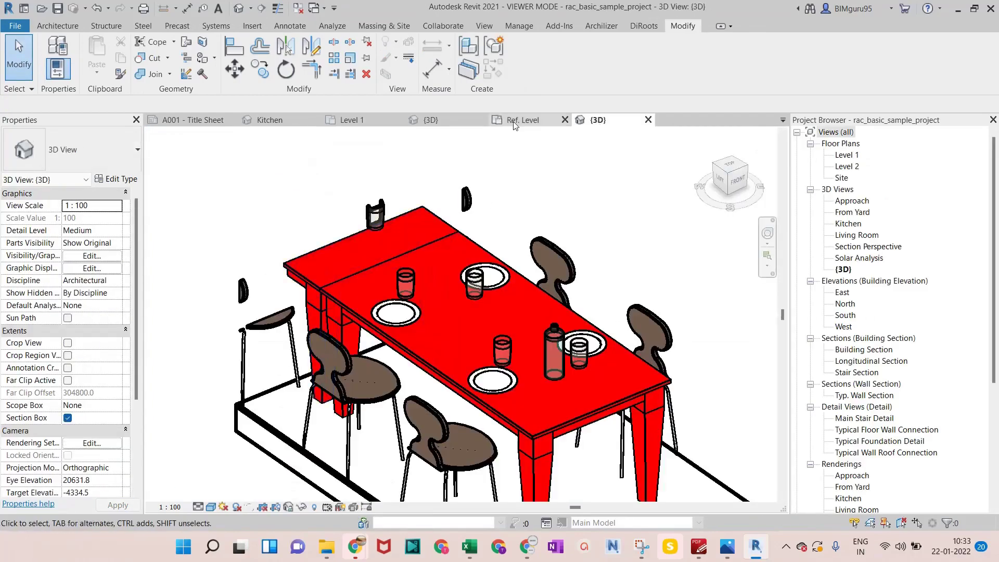
pyautogui.click(544, 119)
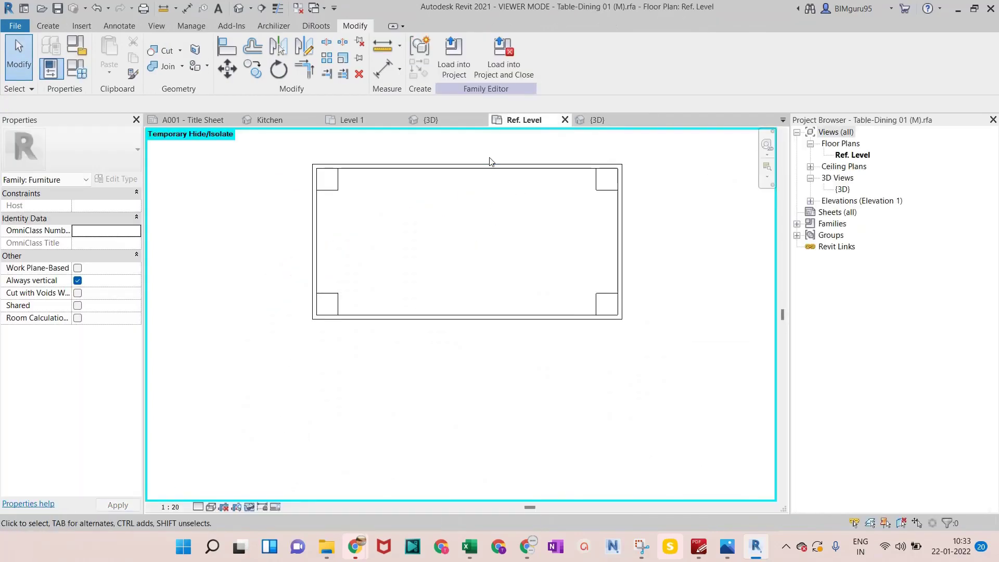
pyautogui.moveTo(287, 151); pyautogui.dragTo(667, 347)
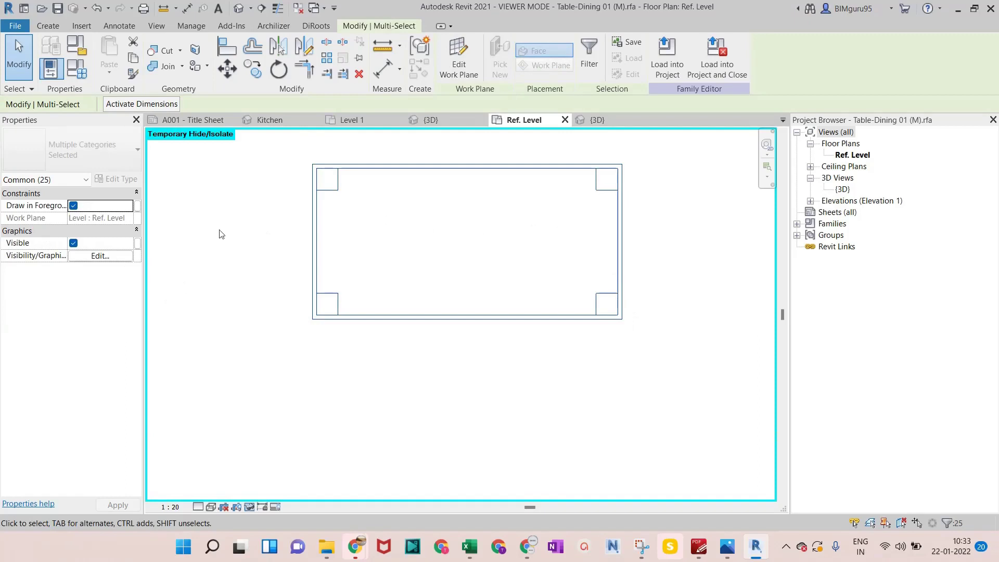
pyautogui.rightClick(406, 165)
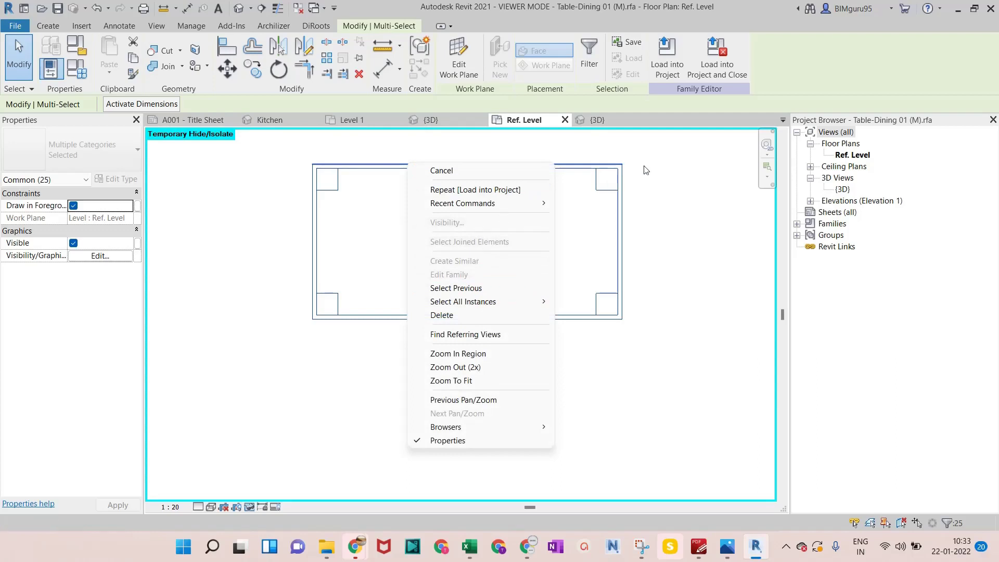
pyautogui.click(645, 147)
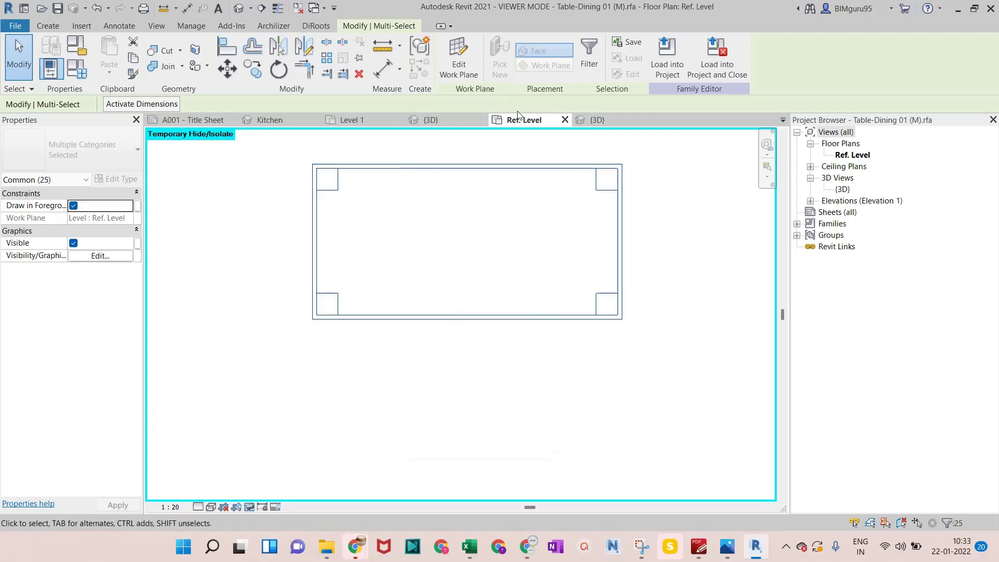
# Assign the <Hidden Lines> subcategory to the upper inner symbolic line between the table legs in the Ref. Level plan.
pyautogui.click(501, 168)
pyautogui.scroll(3, 513, 178)
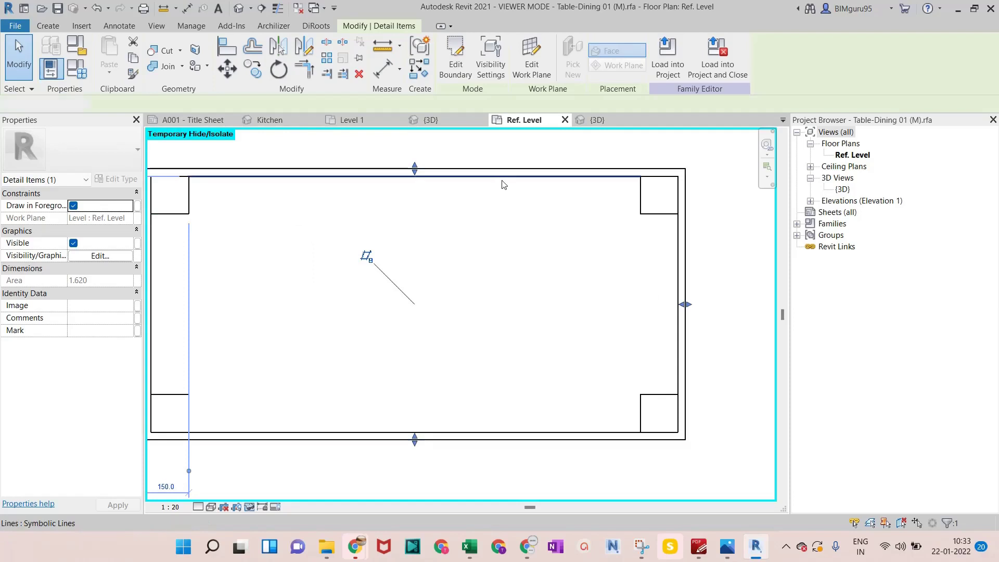
pyautogui.click(552, 178)
pyautogui.click(513, 63)
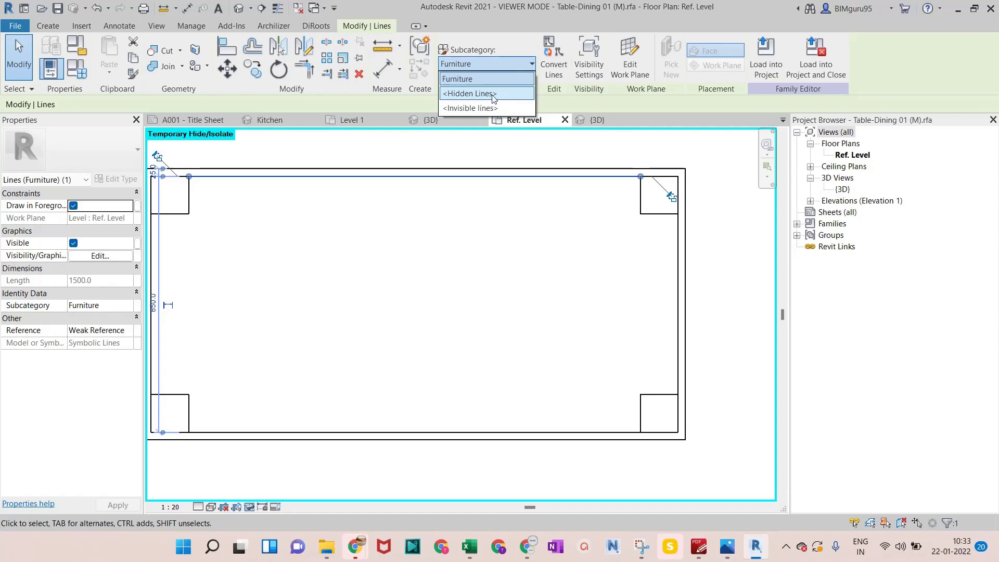
pyautogui.click(493, 93)
pyautogui.click(459, 314)
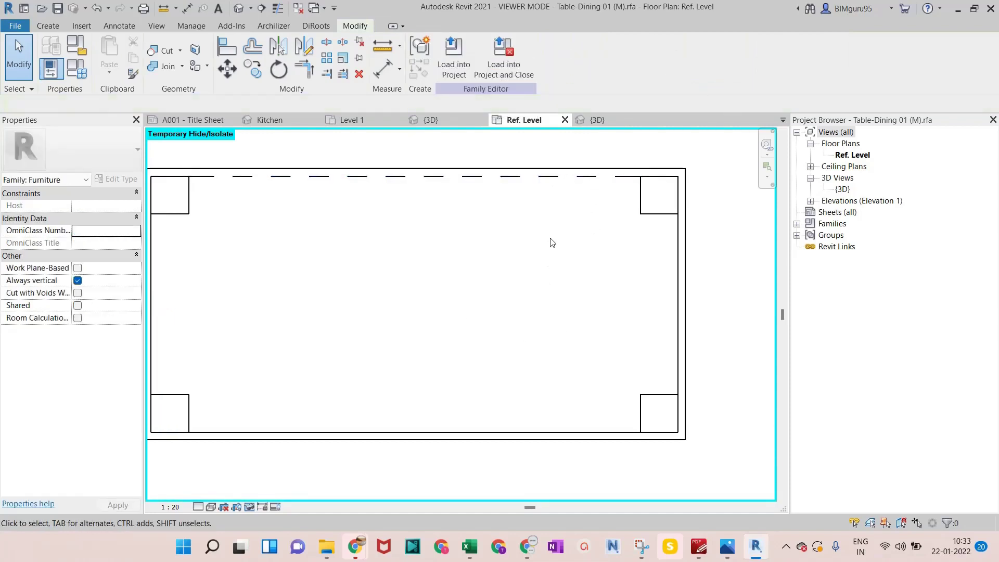
# Load the table family into the project, overwriting the existing version and its parameter values, and inspect the tables' inner line in the Level 1 plan.
pyautogui.scroll(-2, 557, 234)
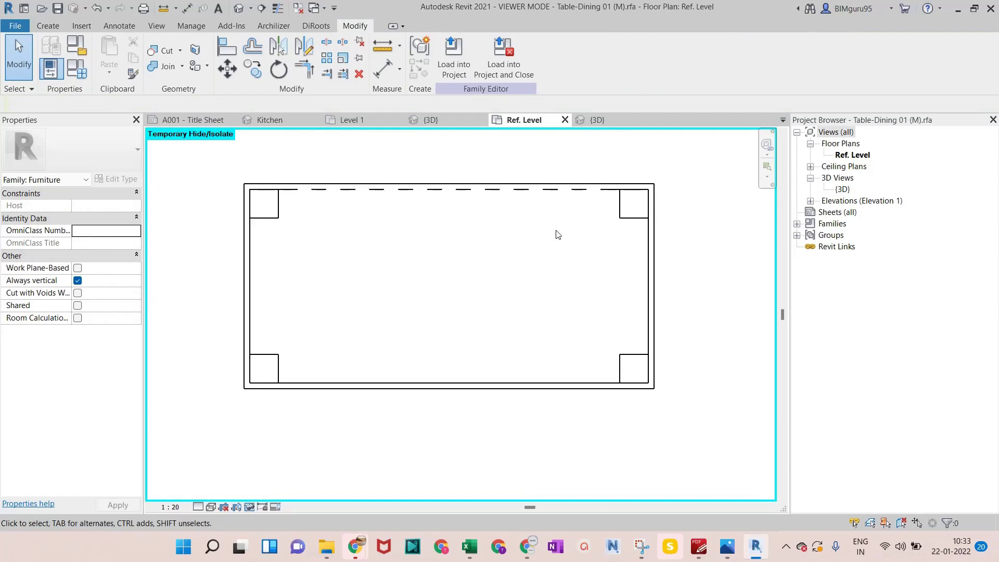
pyautogui.click(466, 61)
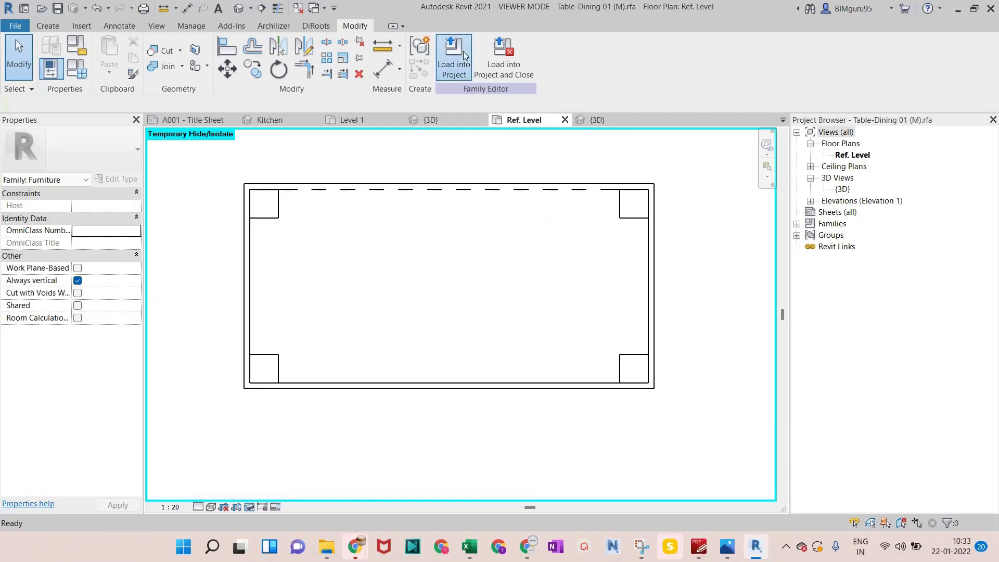
pyautogui.click(470, 273)
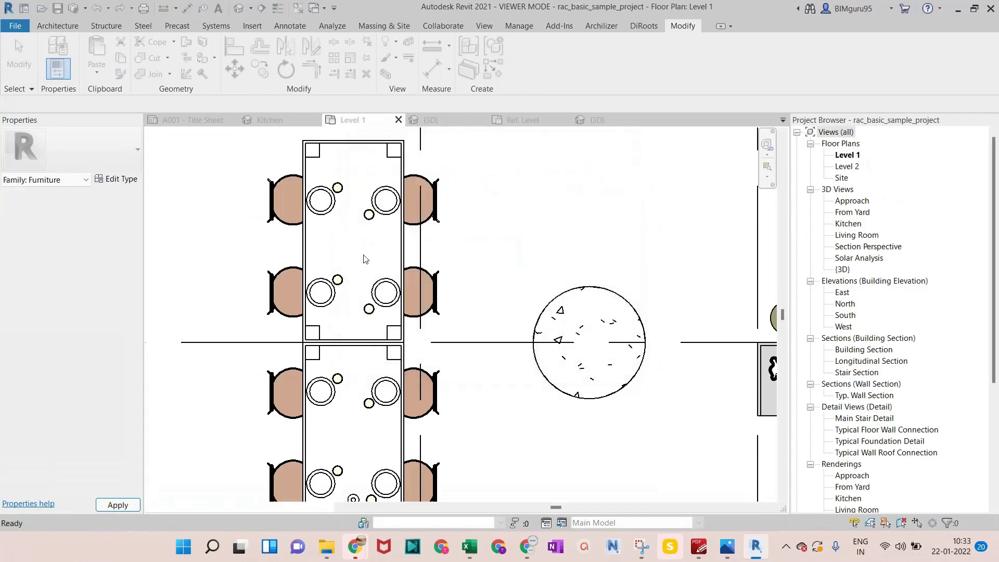
pyautogui.scroll(2, 317, 208)
pyautogui.scroll(1, 313, 260)
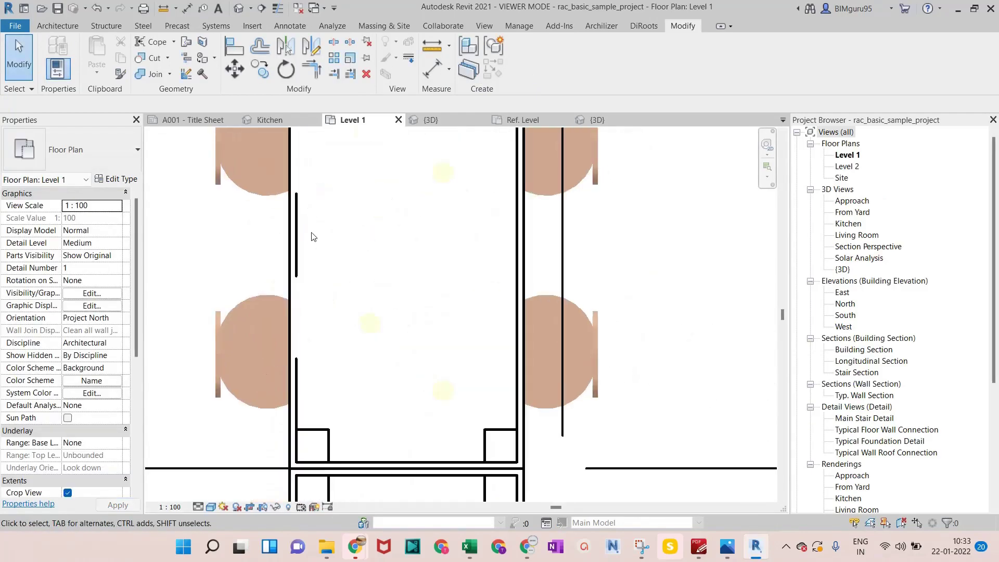
pyautogui.scroll(-1, 304, 230)
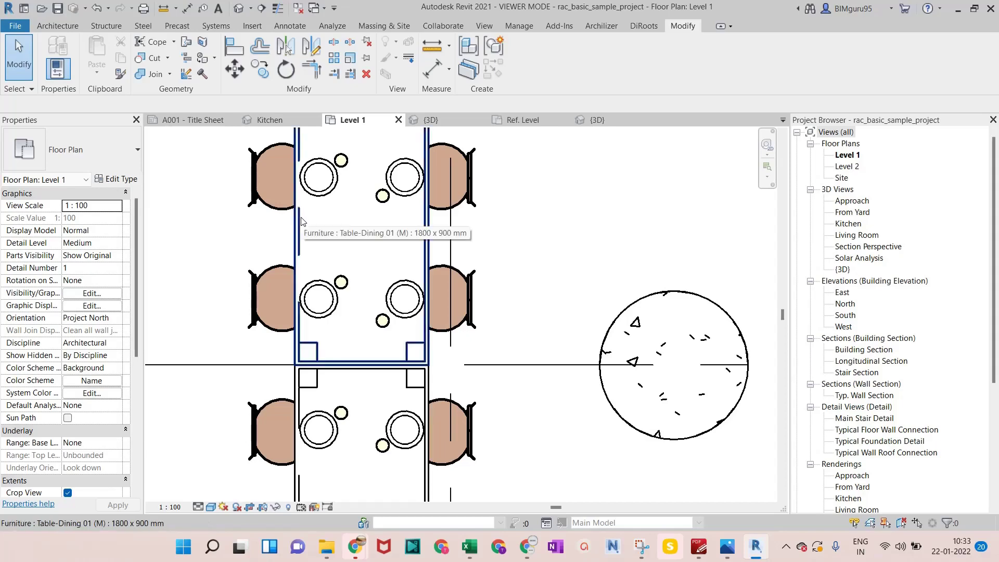
# Open the dining table family from the plan and turn off Visible for all its Ref. Level symbolic lines and the detail item.
pyautogui.doubleClick(302, 221)
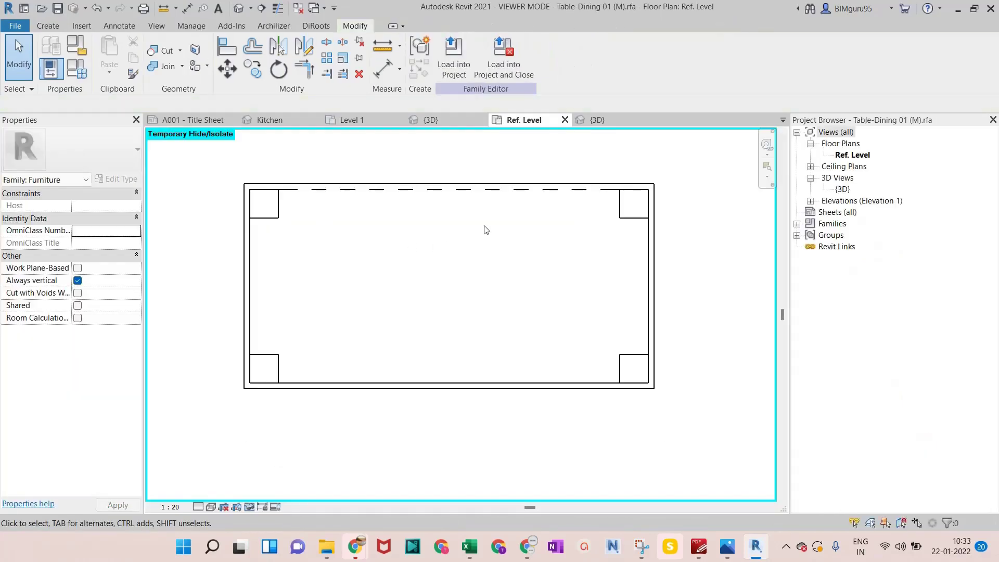
pyautogui.scroll(-1, 499, 170)
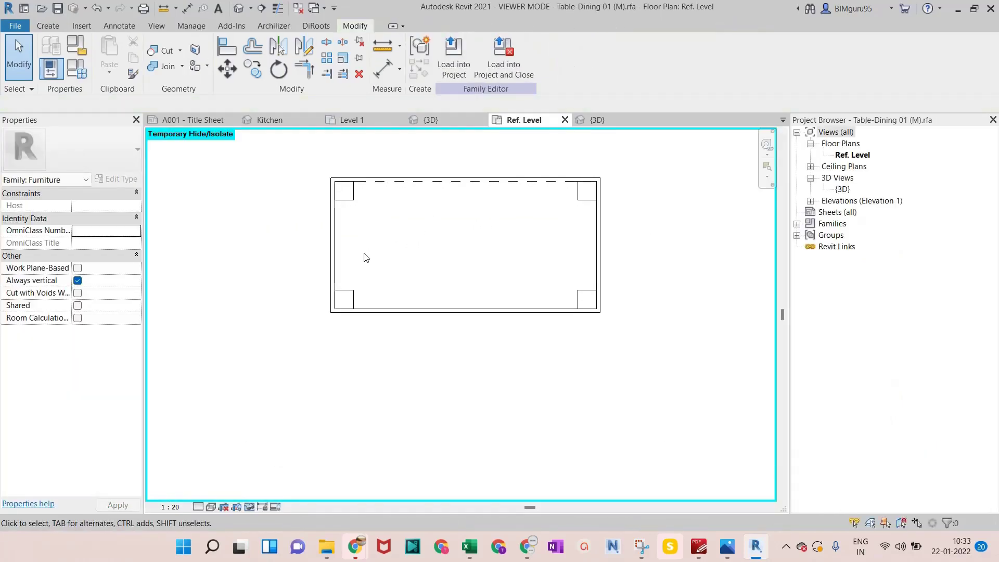
pyautogui.moveTo(300, 146); pyautogui.dragTo(697, 396)
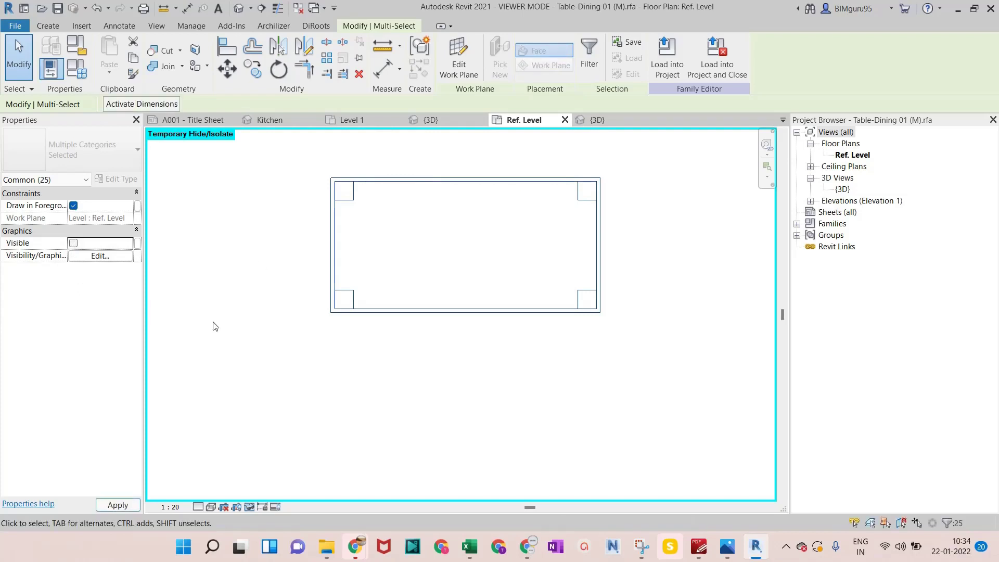
pyautogui.click(471, 409)
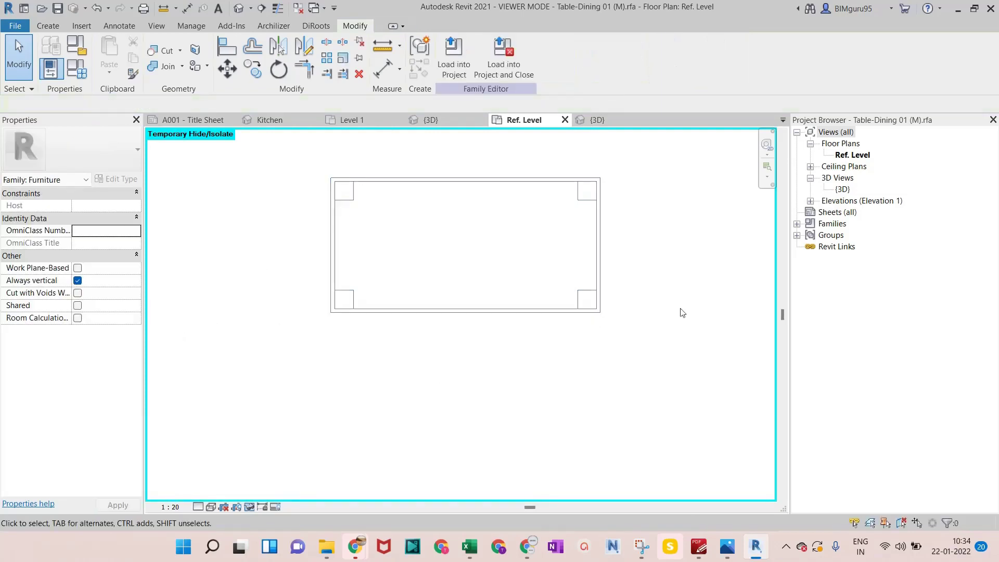
# In the family's 3D view, enable Plan/RCP display in the visibility settings of all the table's solid elements.
pyautogui.doubleClick(842, 188)
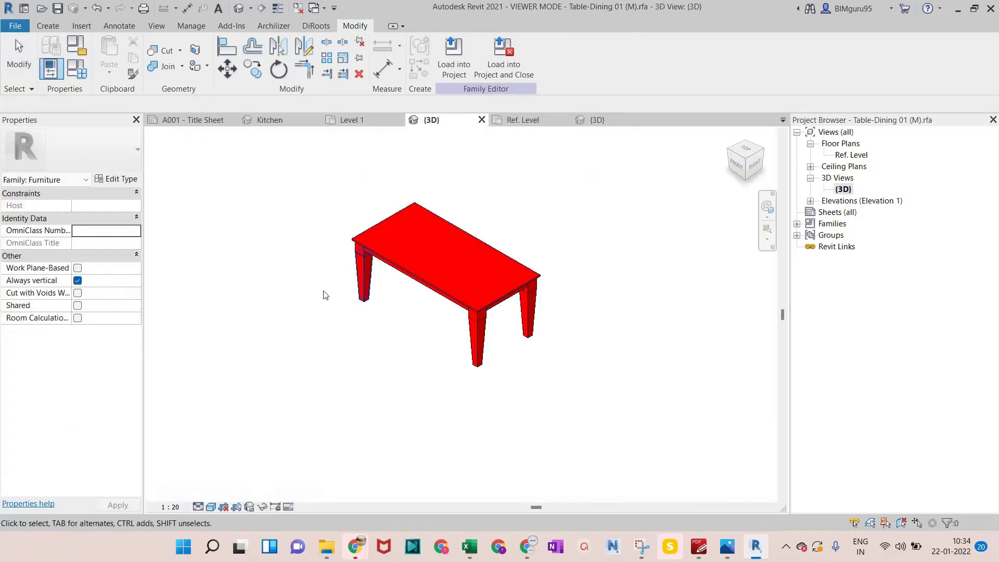
pyautogui.moveTo(306, 205); pyautogui.dragTo(666, 402)
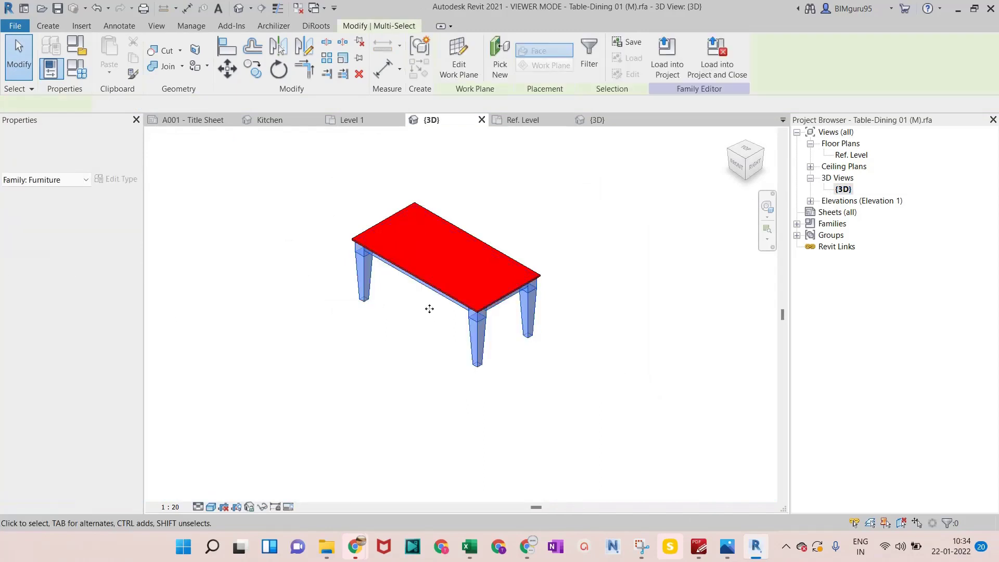
pyautogui.click(338, 318)
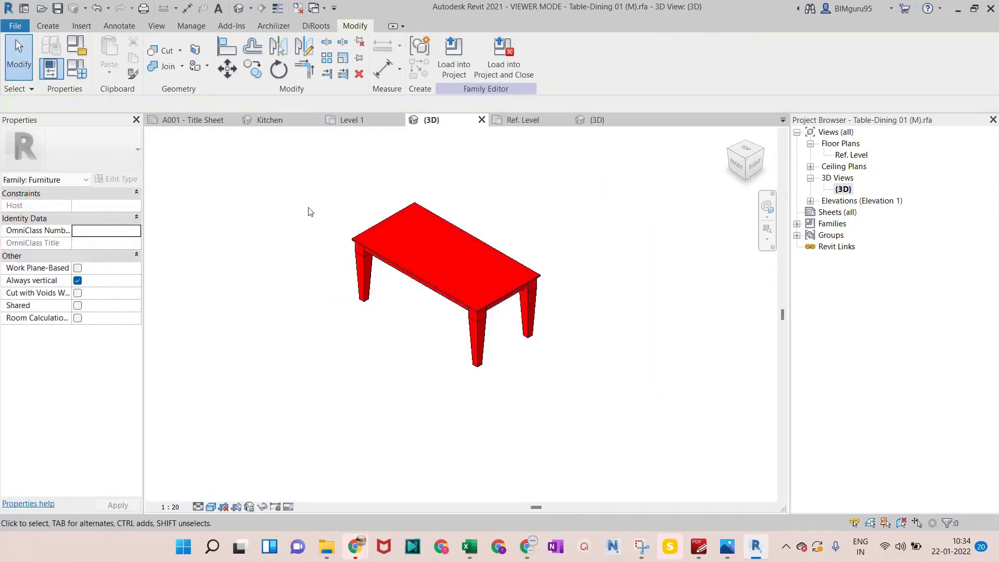
pyautogui.moveTo(318, 192); pyautogui.dragTo(663, 463)
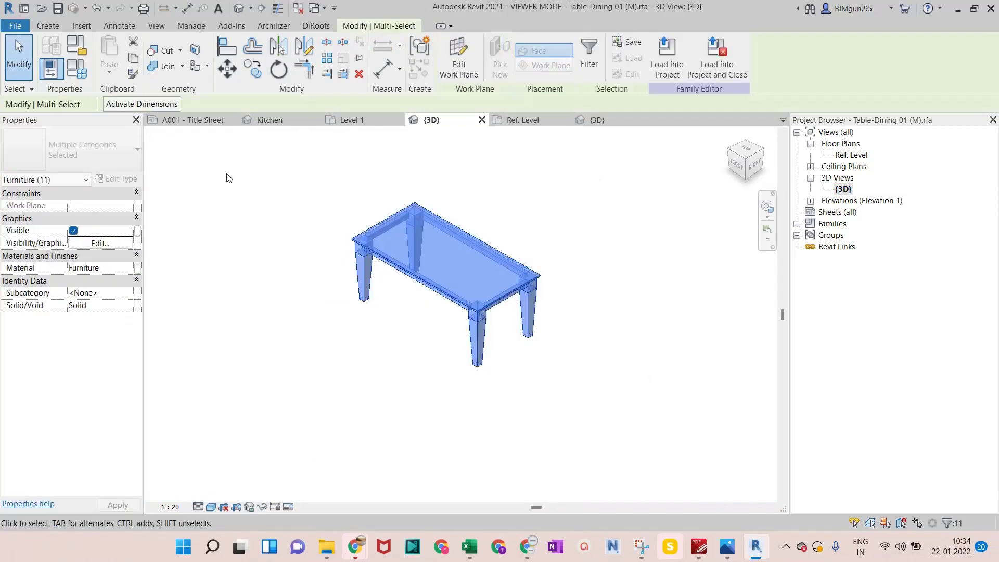
pyautogui.click(100, 242)
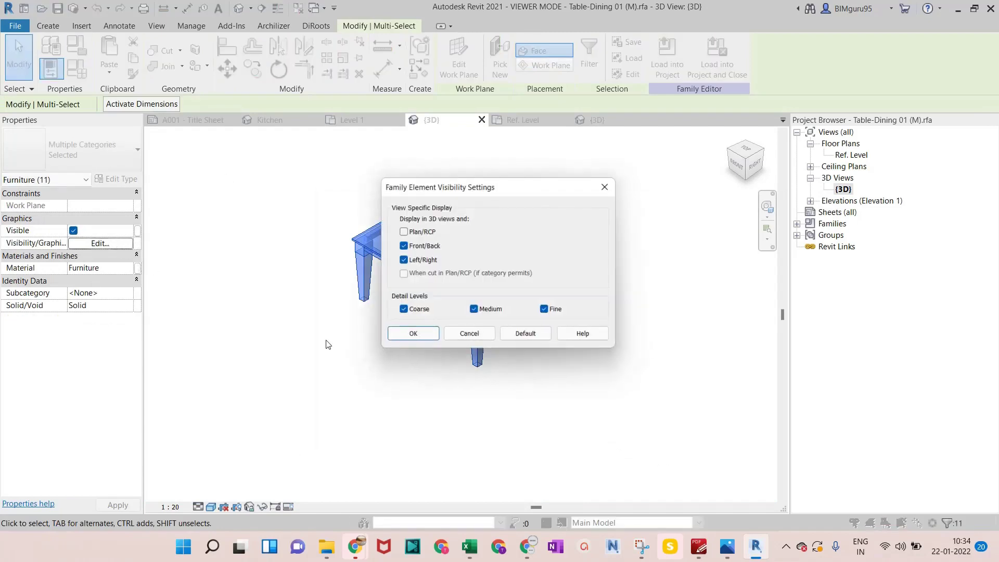
pyautogui.click(401, 232)
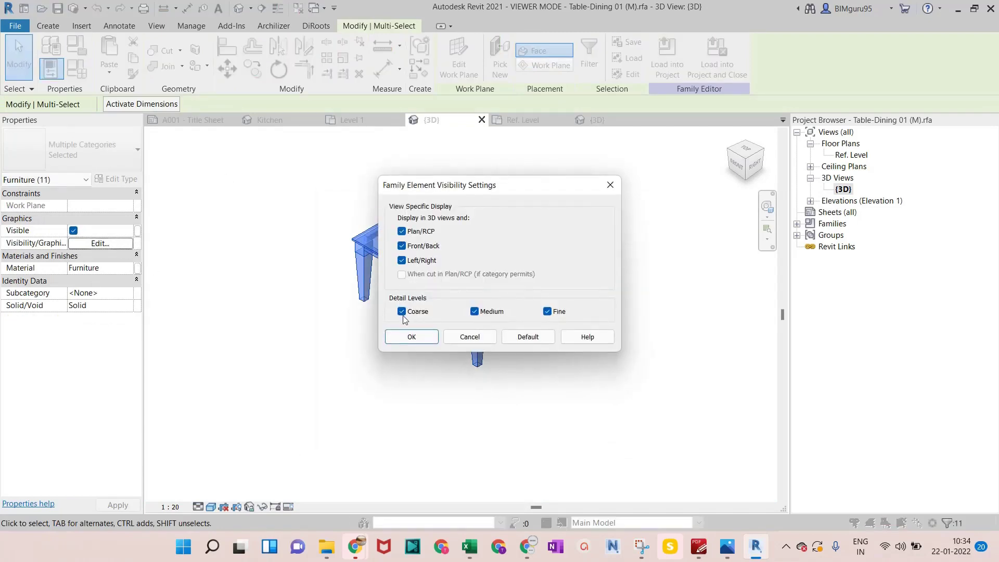
pyautogui.click(409, 337)
pyautogui.click(263, 213)
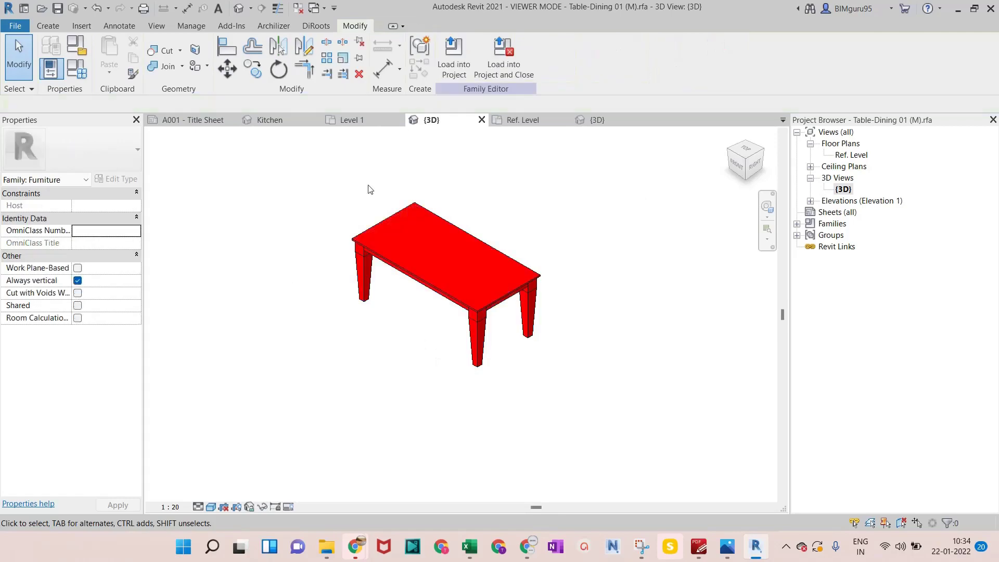
# Reload the table family into the Level 1 plan, overwriting the existing version and its parameter values.
pyautogui.click(453, 58)
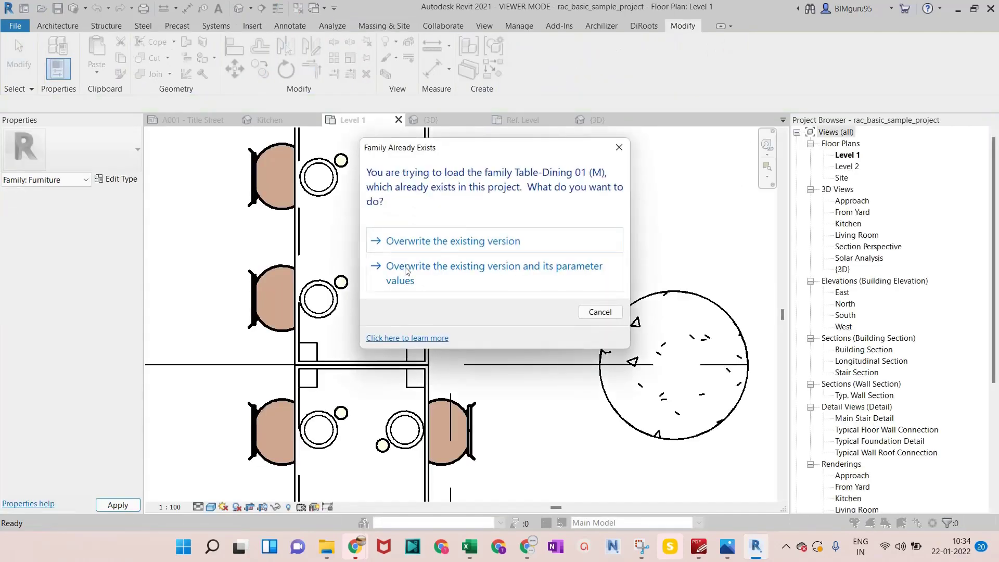
pyautogui.click(414, 271)
pyautogui.scroll(-3, 315, 223)
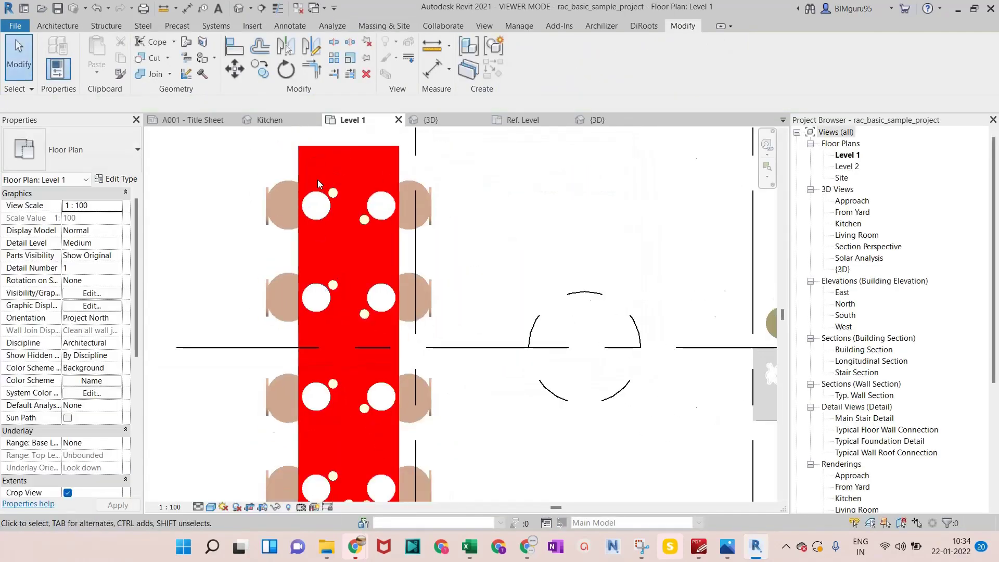